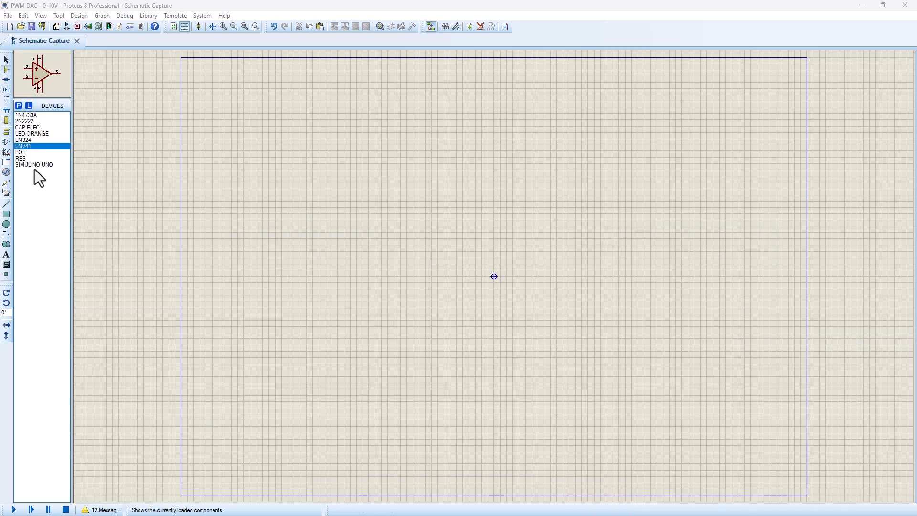
# Place a SIMULINO UNO board in the upper-left area of the schematic sheet
pyautogui.click(35, 164)
pyautogui.click(271, 154)
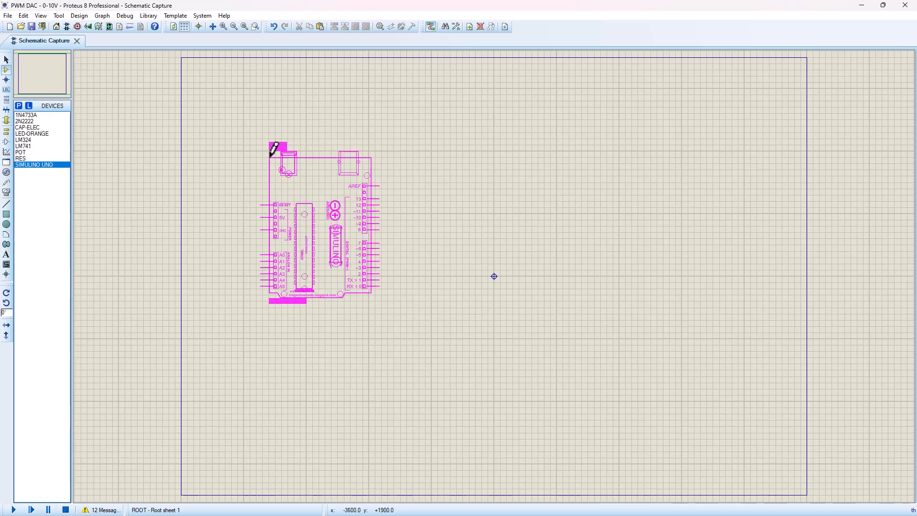
pyautogui.click(241, 148)
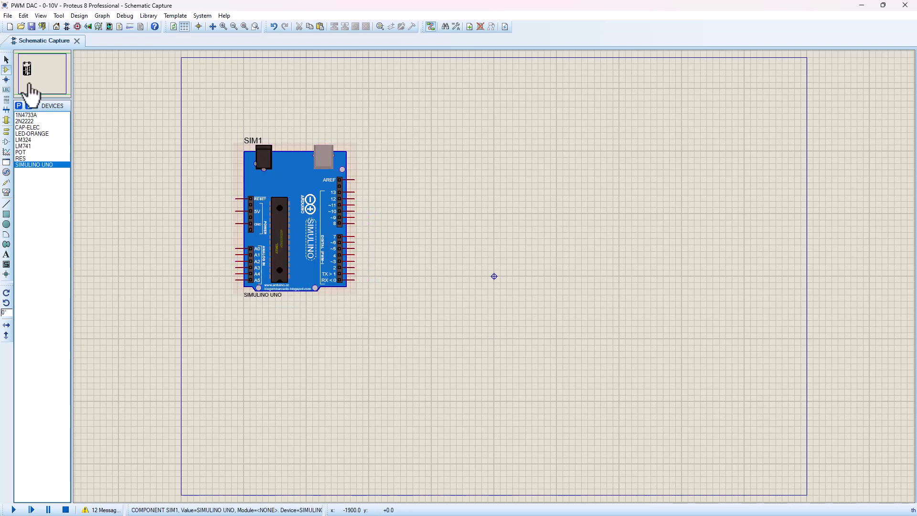
# Place a POWER terminal and a GROUND terminal beside the Arduino board's 5V and GND pins
pyautogui.click(6, 131)
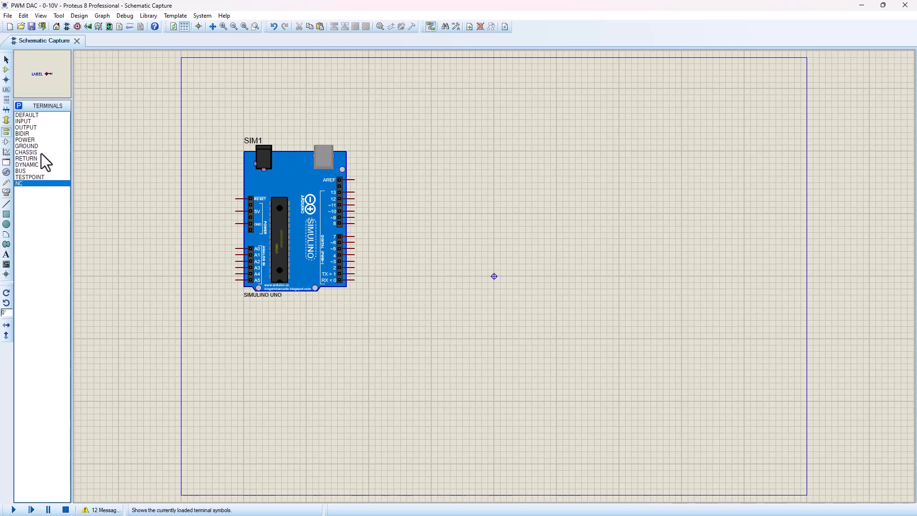
pyautogui.click(30, 139)
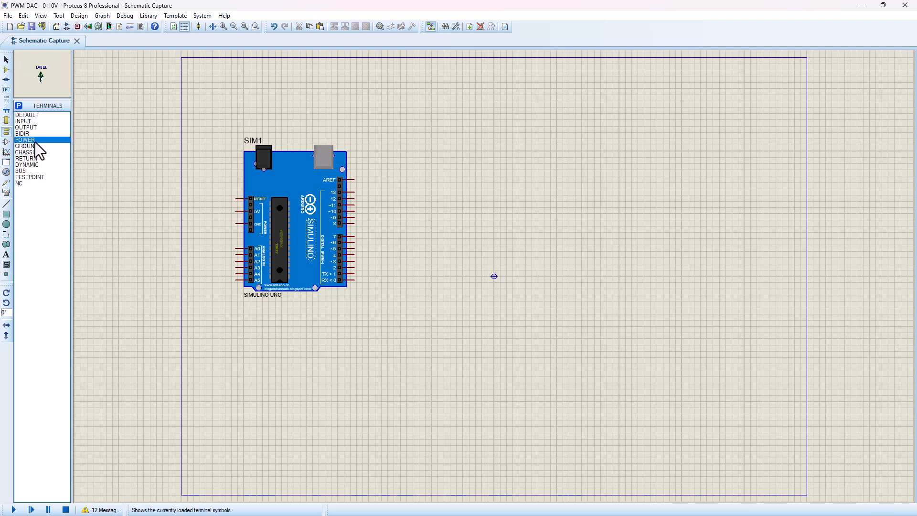
pyautogui.click(211, 196)
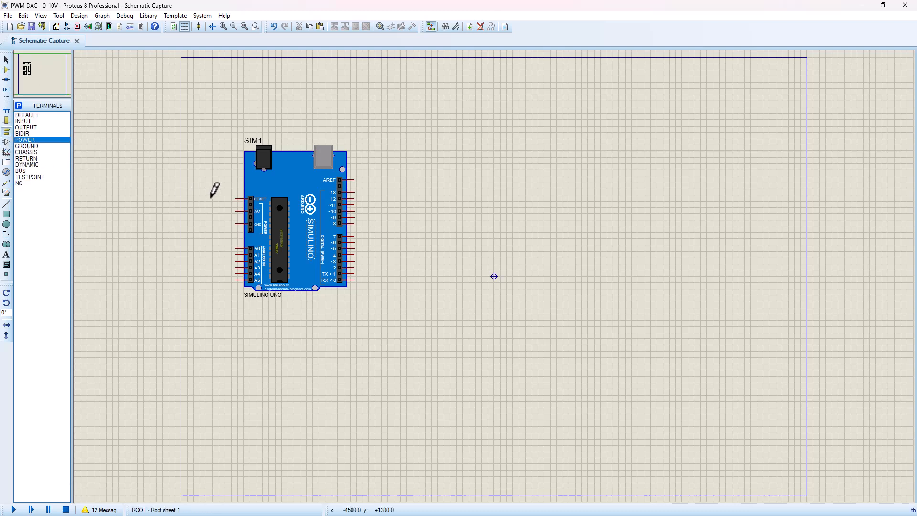
pyautogui.click(24, 146)
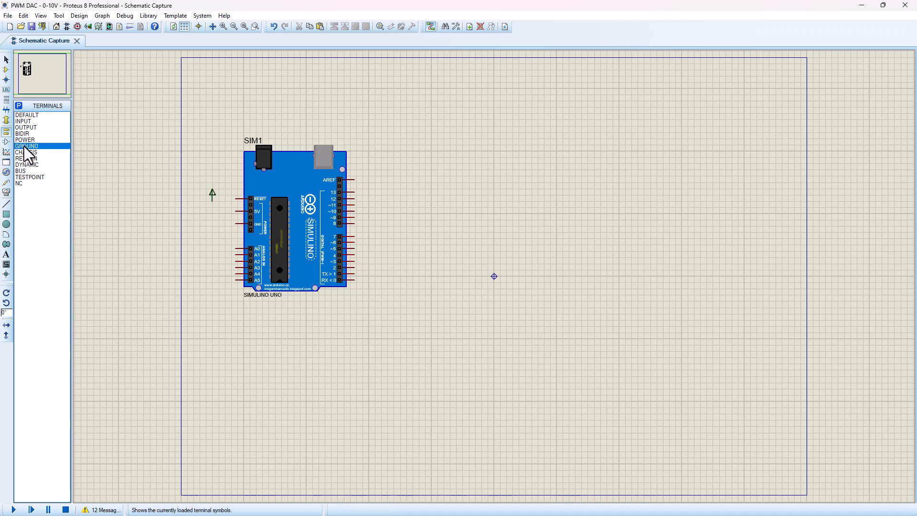
pyautogui.click(212, 235)
# Wire the ground terminal to the board's GND pin and the power terminal to its 5V pin
pyautogui.click(212, 231)
pyautogui.click(238, 223)
pyautogui.click(236, 211)
pyautogui.click(212, 200)
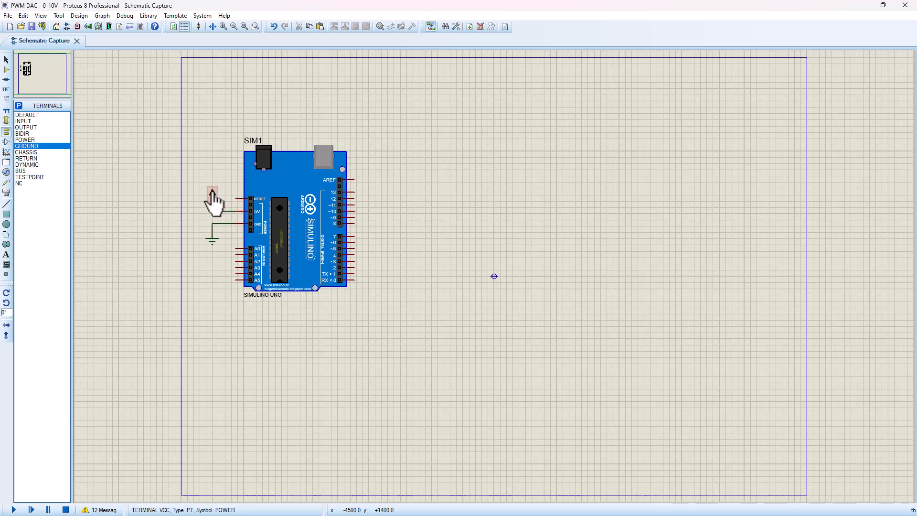
# Label the power terminal connected to the 5V pin as VCC
pyautogui.rightClick(212, 199)
pyautogui.click(254, 204)
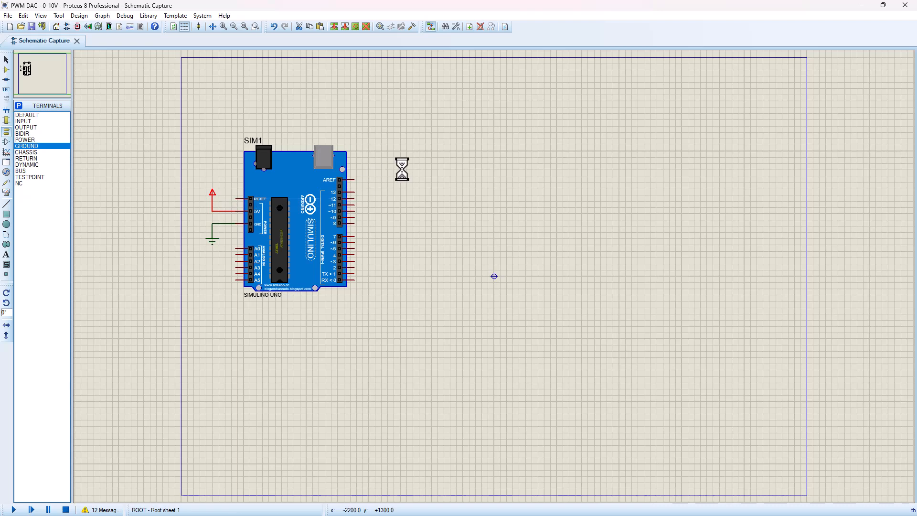
pyautogui.click(486, 182)
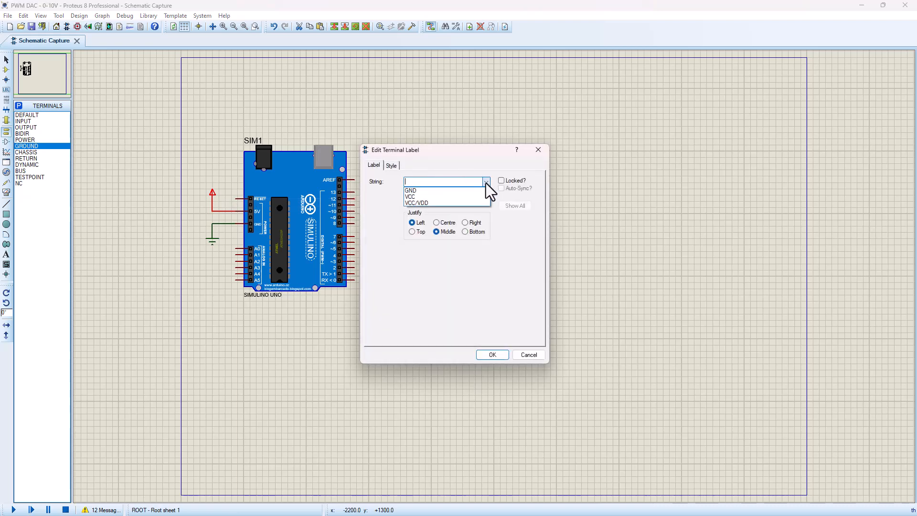
pyautogui.click(433, 196)
pyautogui.click(491, 355)
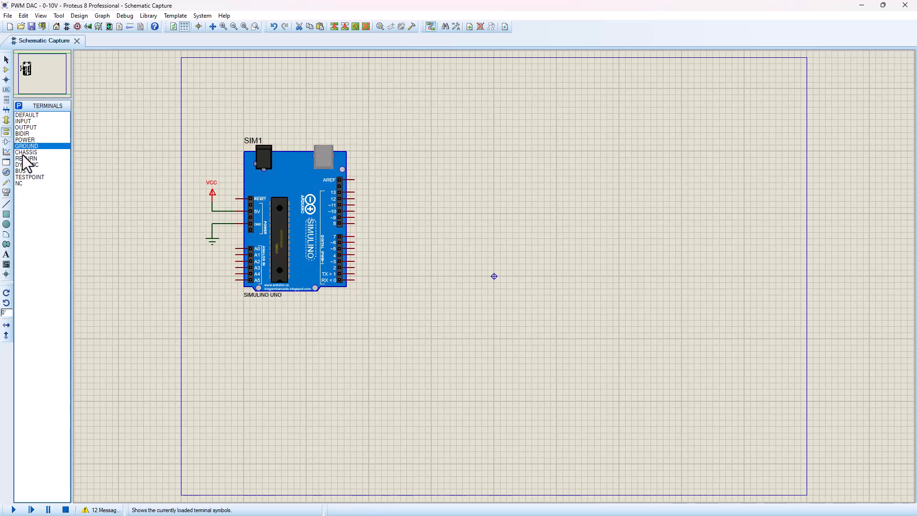
# Place a BIDIR terminal beside the board's digital pins and wire it to pin 9
pyautogui.click(29, 134)
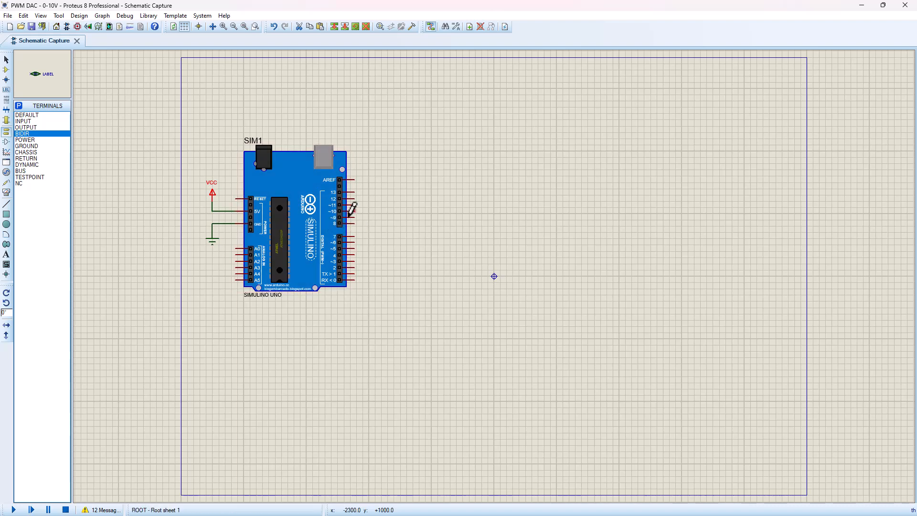
pyautogui.click(408, 219)
pyautogui.click(402, 220)
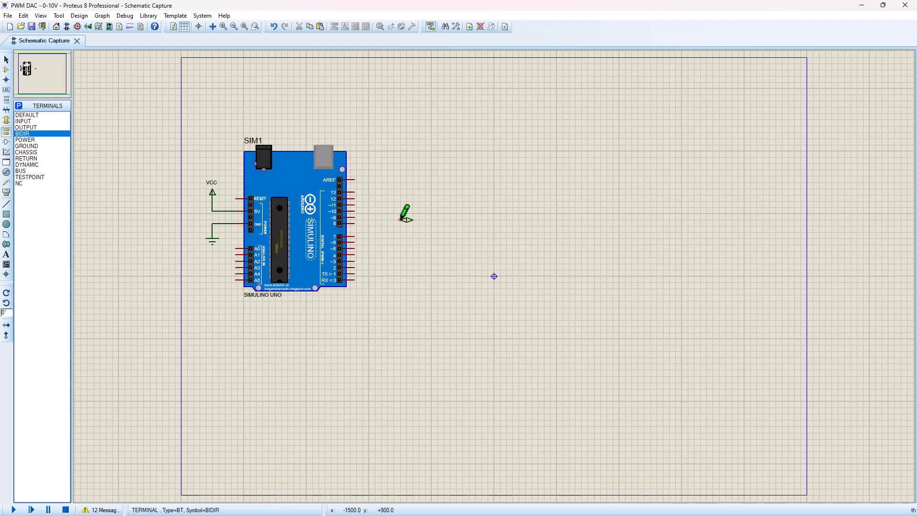
pyautogui.click(357, 220)
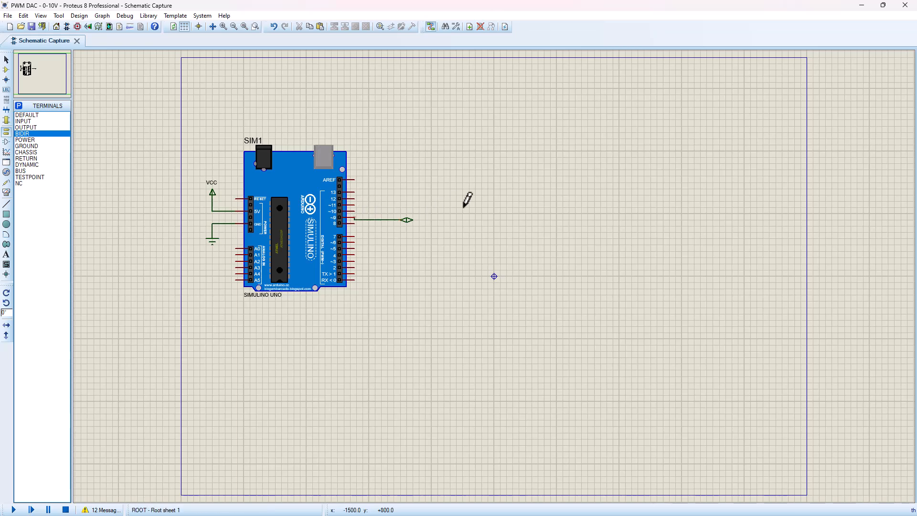
# Label the bidirectional terminal on pin 9 as PWM
pyautogui.rightClick(413, 219)
pyautogui.click(433, 232)
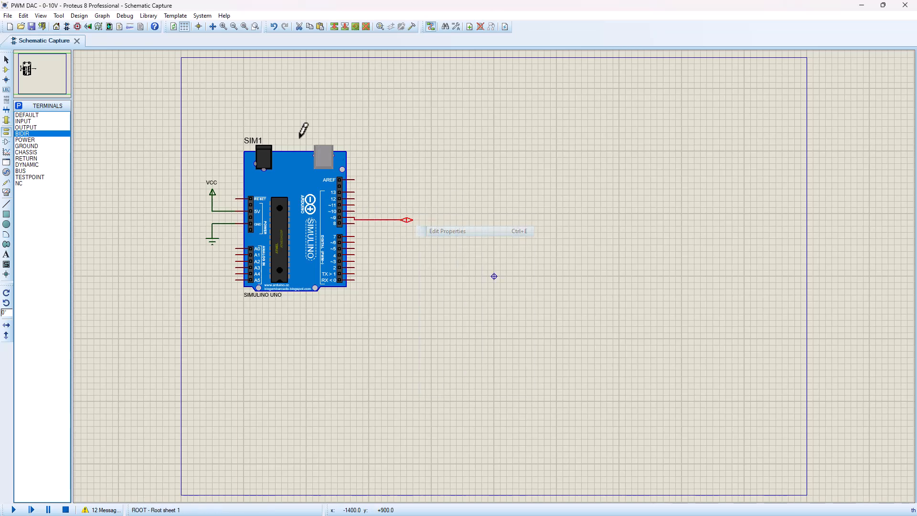
pyautogui.write('PWM')
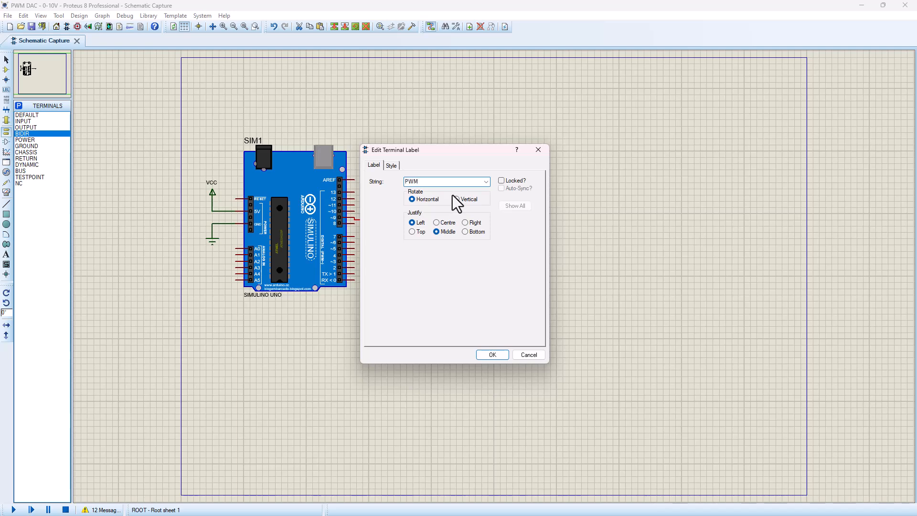
pyautogui.click(490, 356)
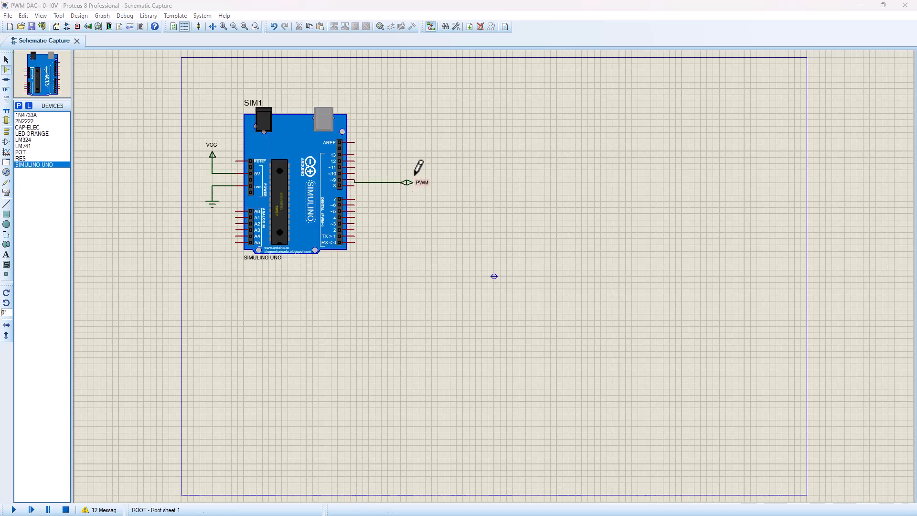
# Place an oscilloscope near the PWM terminal and wire its channel A to the pin 9 line
pyautogui.rightClick(517, 166)
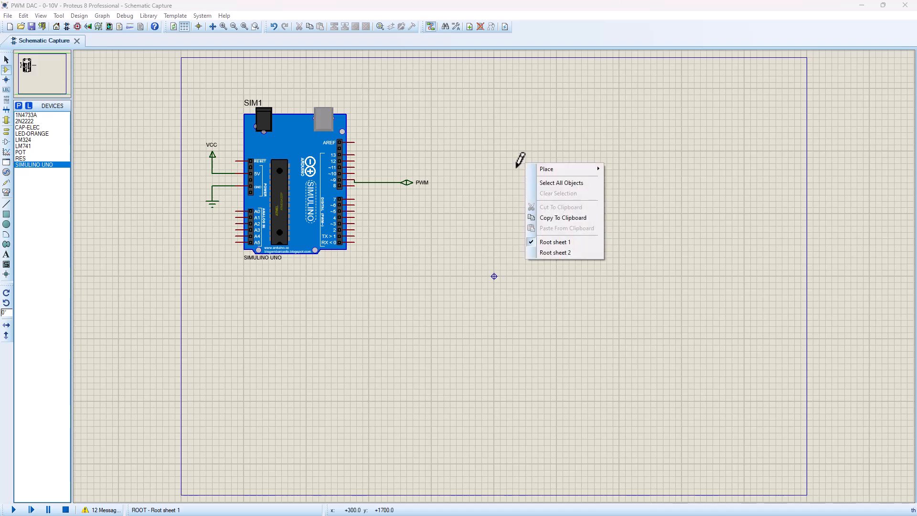
pyautogui.moveTo(553, 173)
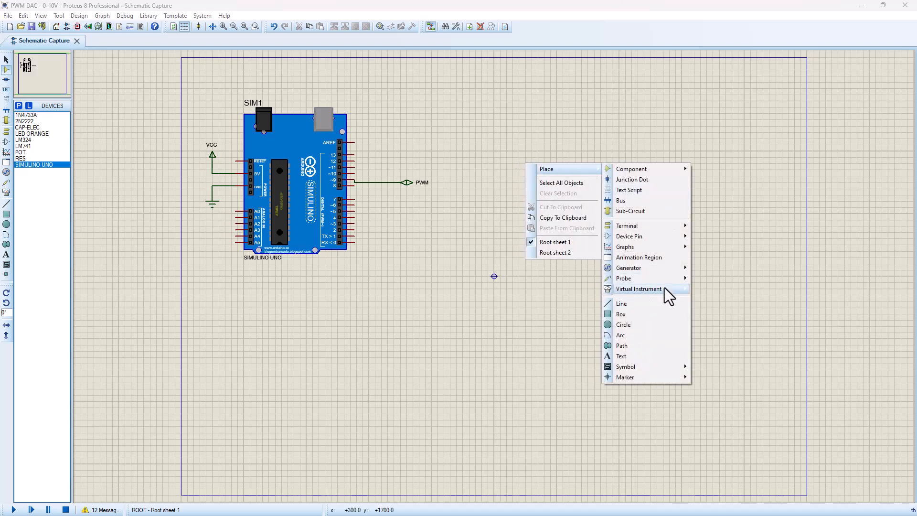
pyautogui.moveTo(664, 289)
pyautogui.click(744, 288)
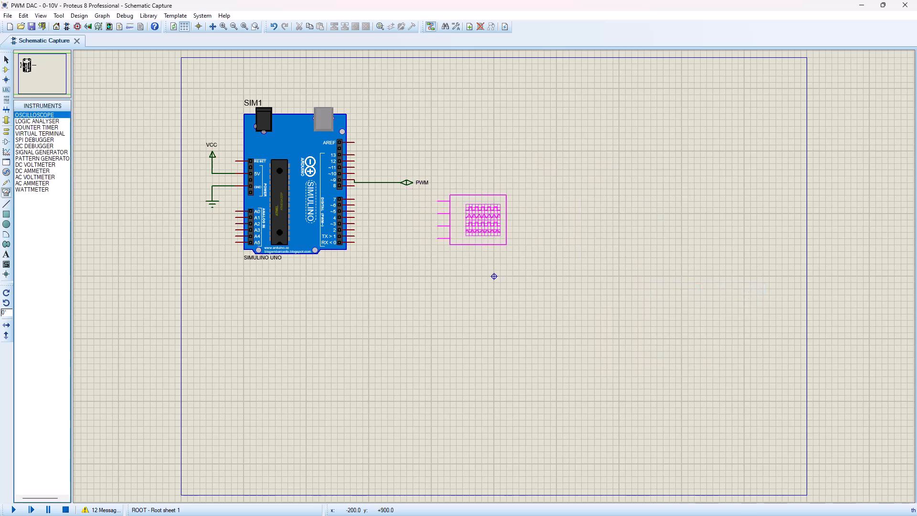
pyautogui.click(478, 220)
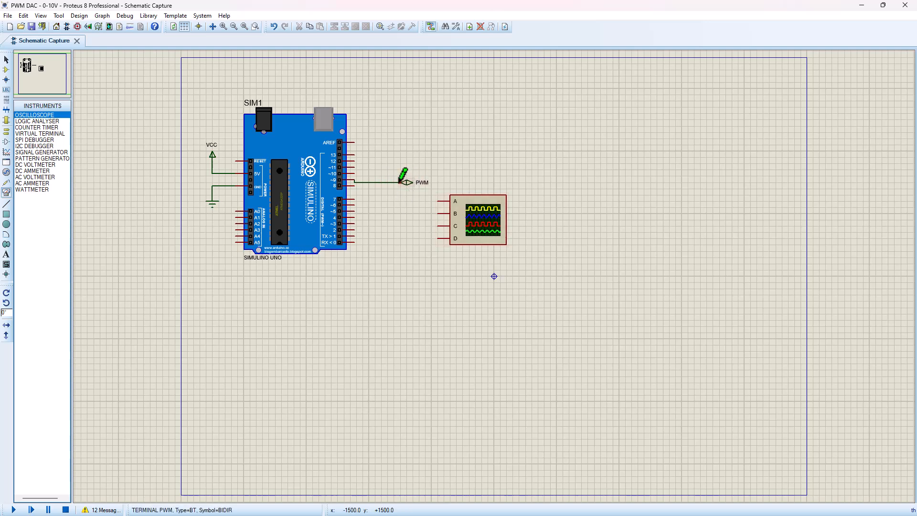
pyautogui.click(439, 201)
pyautogui.click(393, 182)
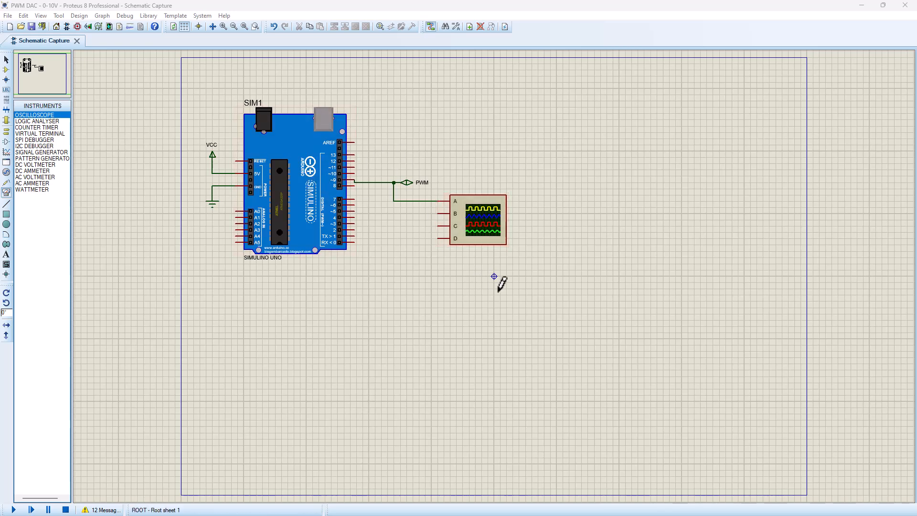
pyautogui.rightClick(321, 180)
pyautogui.click(368, 192)
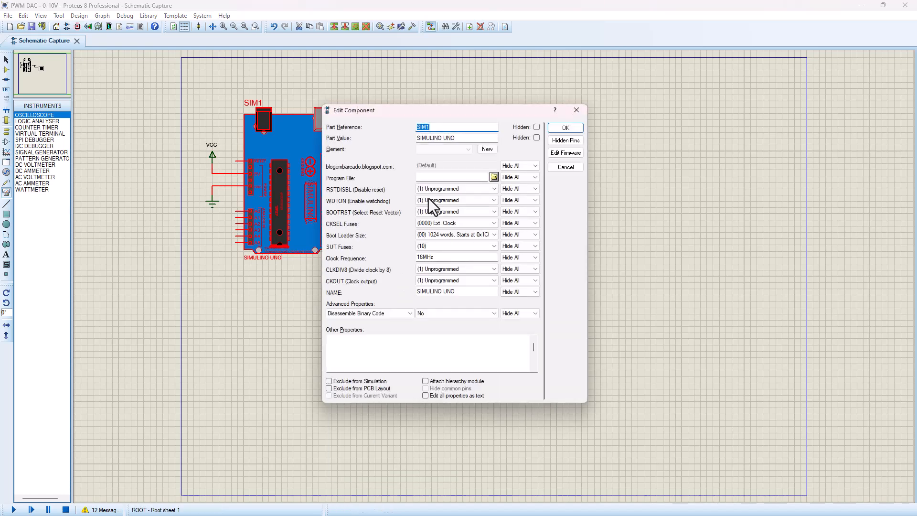
pyautogui.click(486, 180)
pyautogui.click(561, 167)
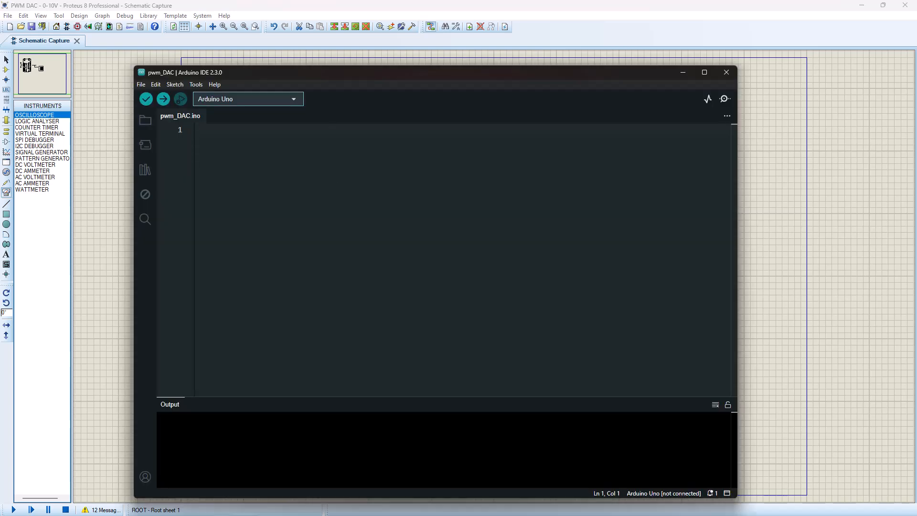
# Switch to Arduino IDE and paste the pin 9 PWM sketch, ramping 0 to 255 and back with delay(50), into pwm_DAC.ino
pyautogui.rightClick(242, 165)
pyautogui.click(284, 310)
pyautogui.click(346, 244)
pyautogui.hotkey('ctrl', 'r')
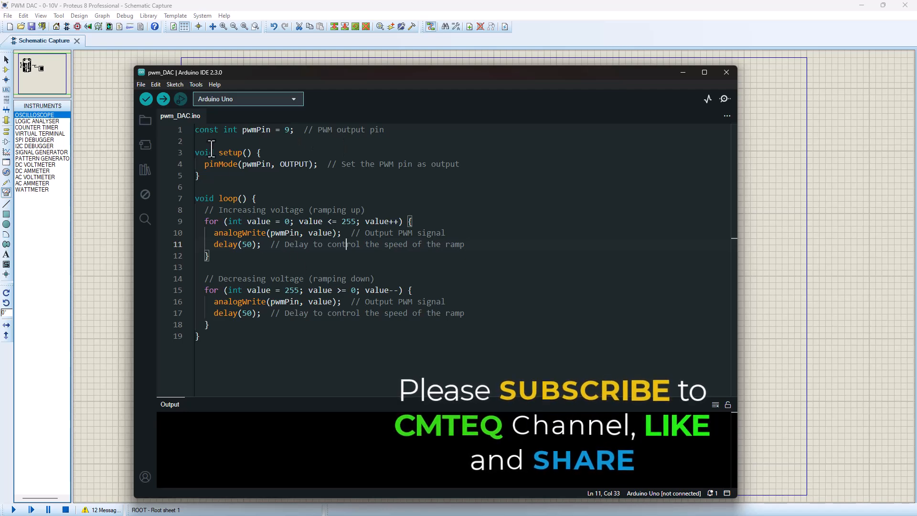
# Examine the sketch's PWM pin declaration, output setup, ramp-up and ramp-down loops, and analogWrite arguments
pyautogui.click(393, 134)
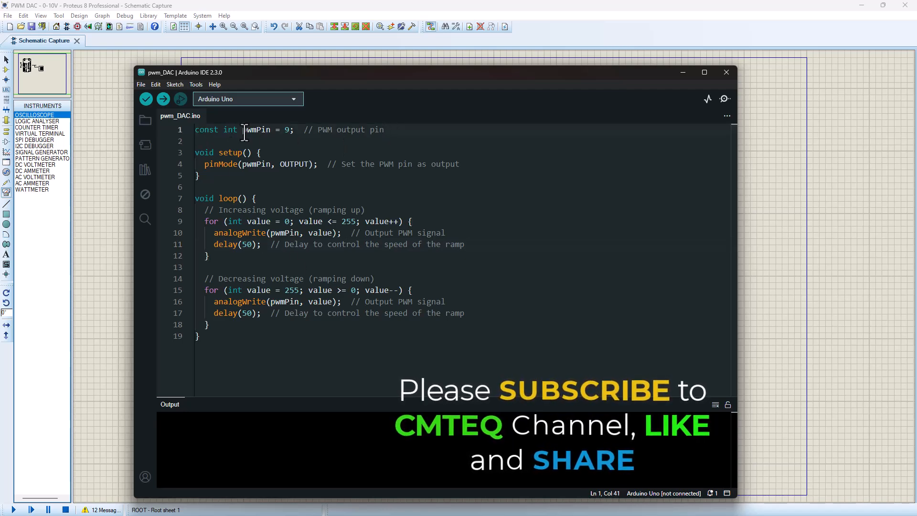
pyautogui.click(312, 176)
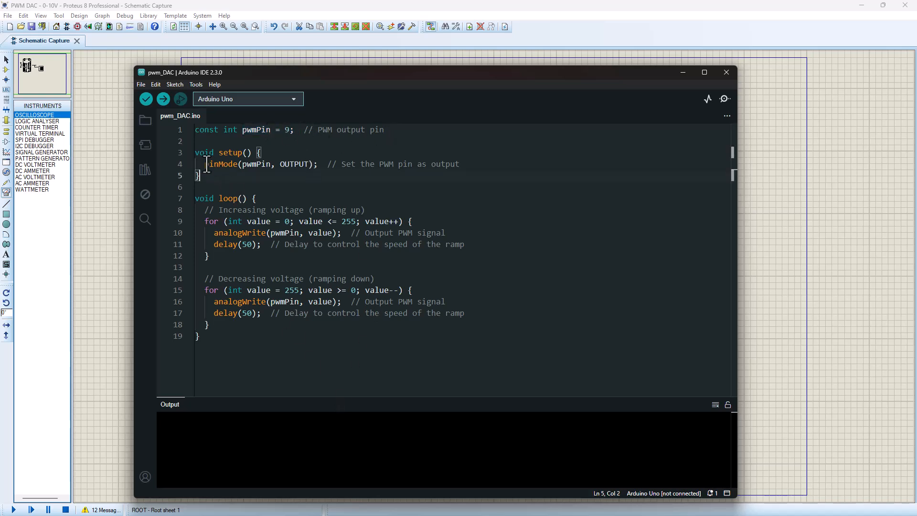
pyautogui.moveTo(207, 164); pyautogui.dragTo(319, 166)
pyautogui.click(357, 324)
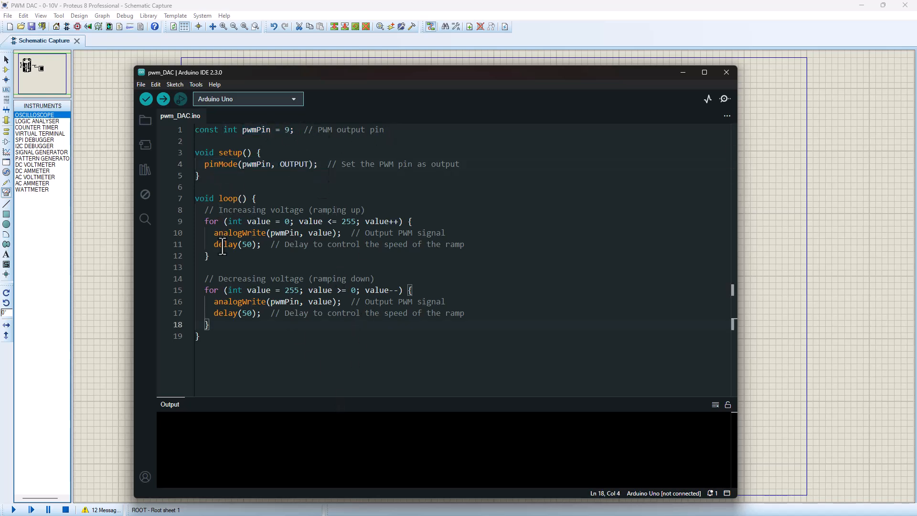
pyautogui.moveTo(204, 221); pyautogui.dragTo(217, 260)
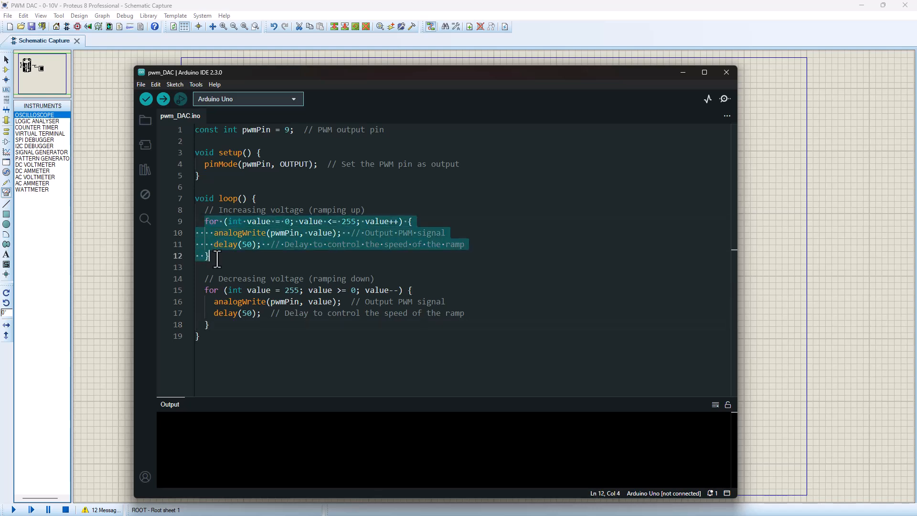
pyautogui.click(322, 290)
pyautogui.moveTo(246, 222); pyautogui.dragTo(289, 223)
pyautogui.click(289, 235)
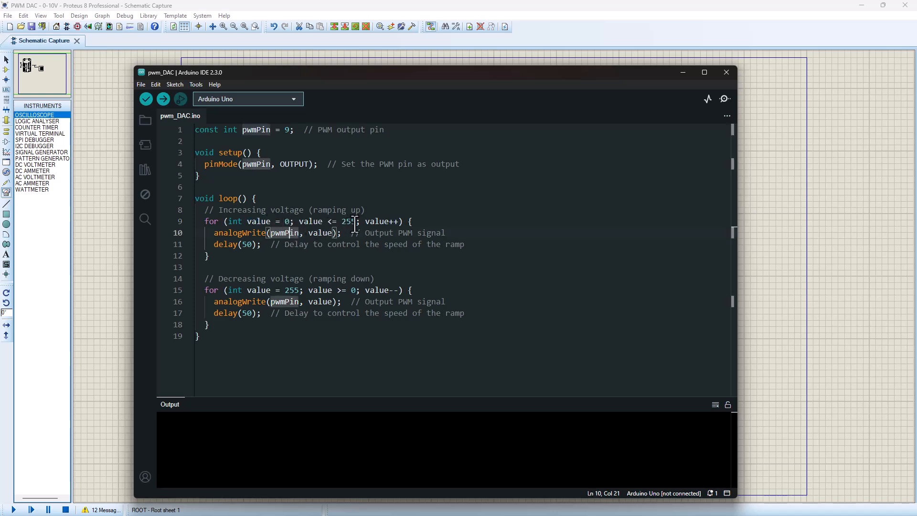
pyautogui.click(331, 222)
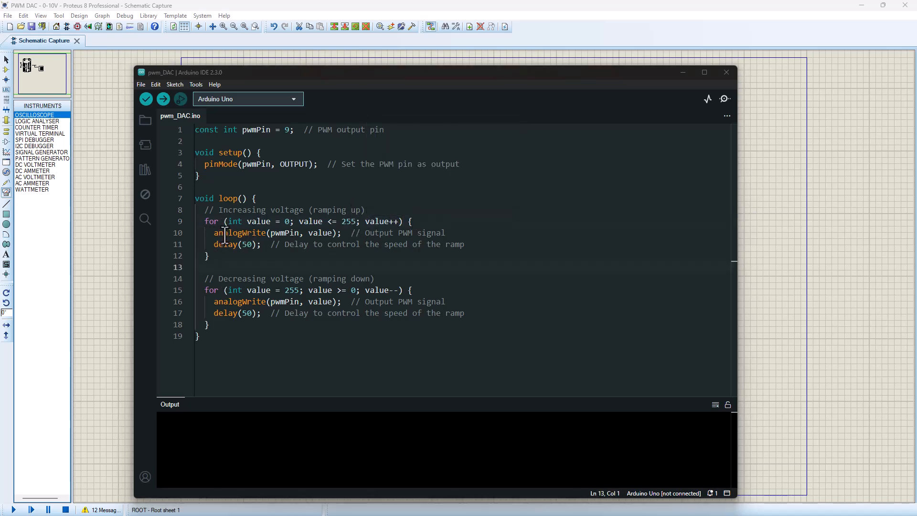
pyautogui.click(291, 234)
pyautogui.click(312, 234)
pyautogui.moveTo(313, 234); pyautogui.dragTo(336, 234)
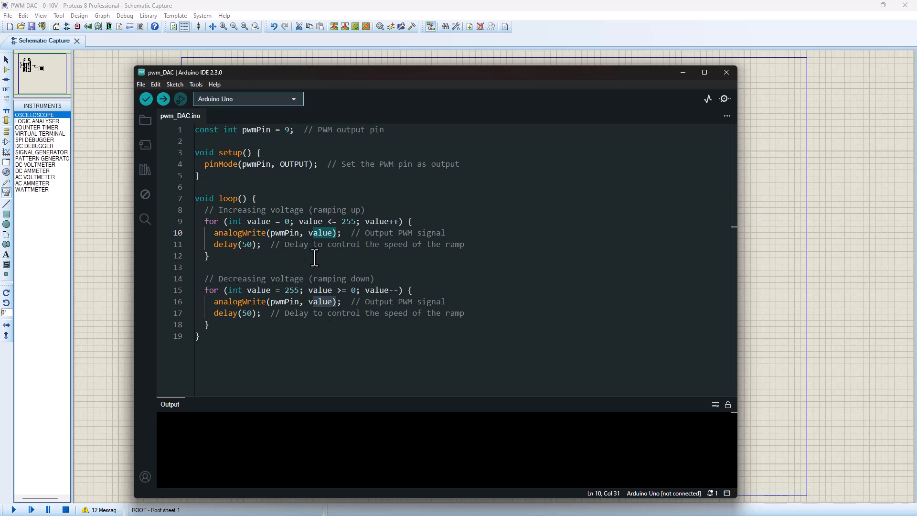
pyautogui.click(267, 232)
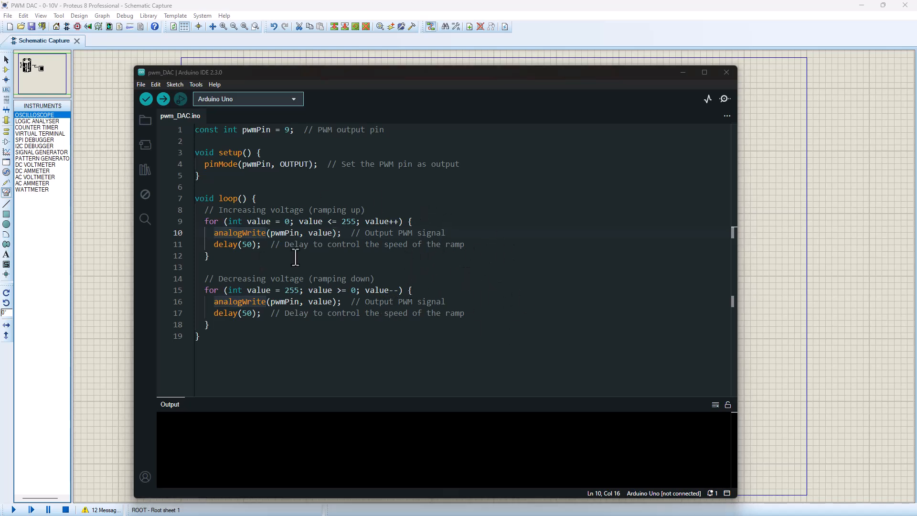
pyautogui.click(497, 289)
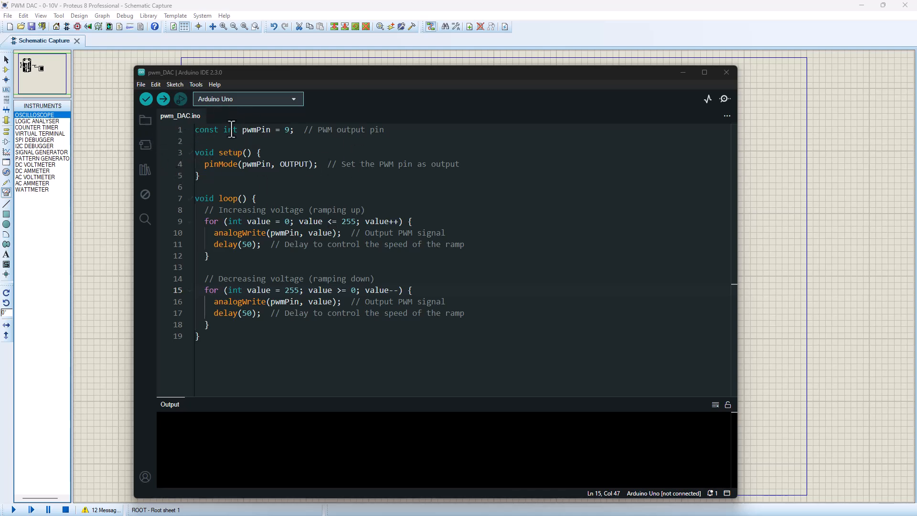
# Compile the pwm_DAC sketch and move the Arduino IDE window aside to uncover the Arduino board in the schematic
pyautogui.click(145, 99)
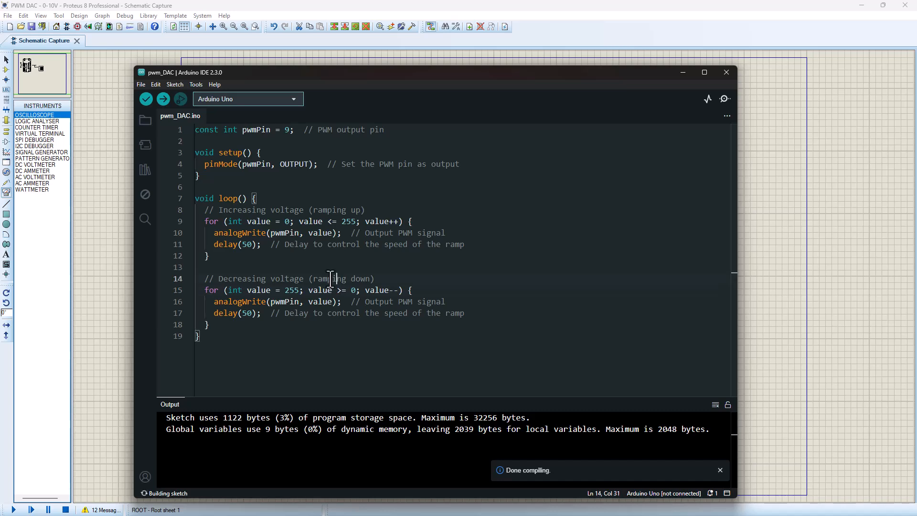
pyautogui.click(322, 313)
pyautogui.moveTo(371, 71); pyautogui.dragTo(679, 72)
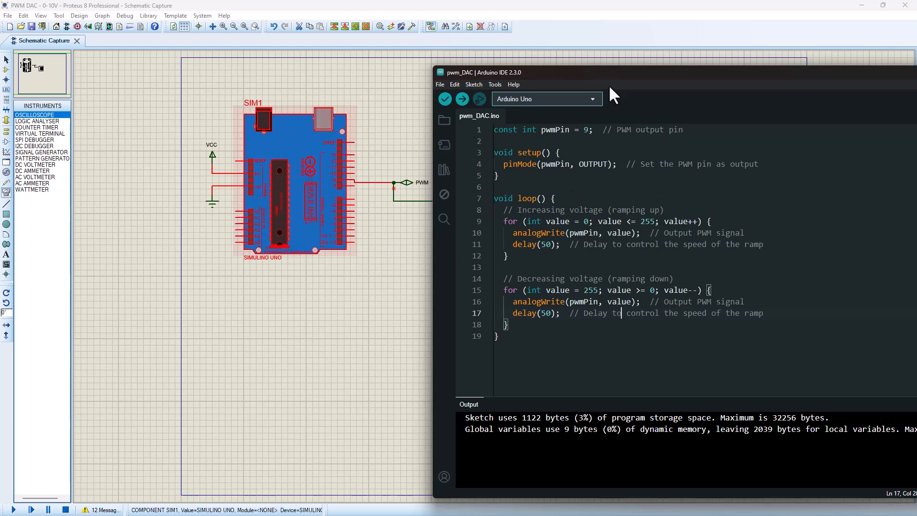
# Export the compiled binary of the pwm_DAC sketch and switch back to the Proteus schematic
pyautogui.moveTo(651, 75); pyautogui.dragTo(288, 73)
pyautogui.click(133, 79)
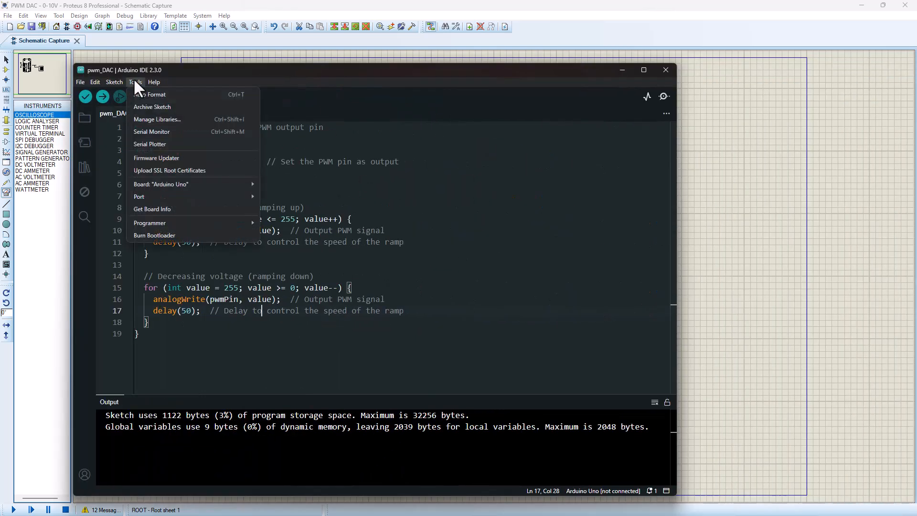
pyautogui.moveTo(110, 78)
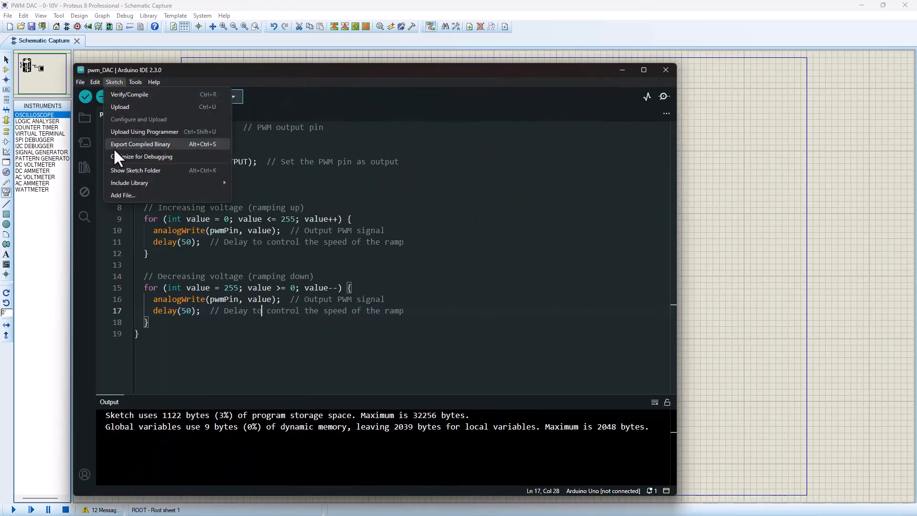
pyautogui.click(161, 144)
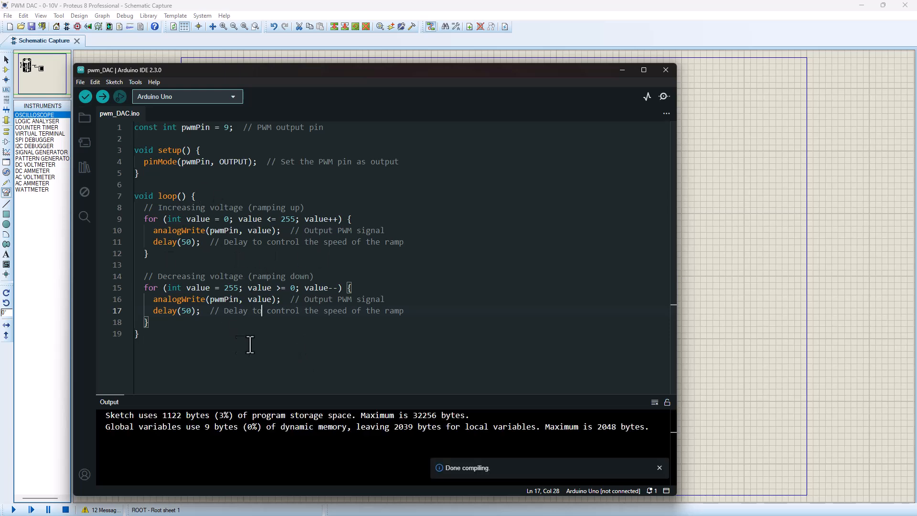
pyautogui.click(480, 228)
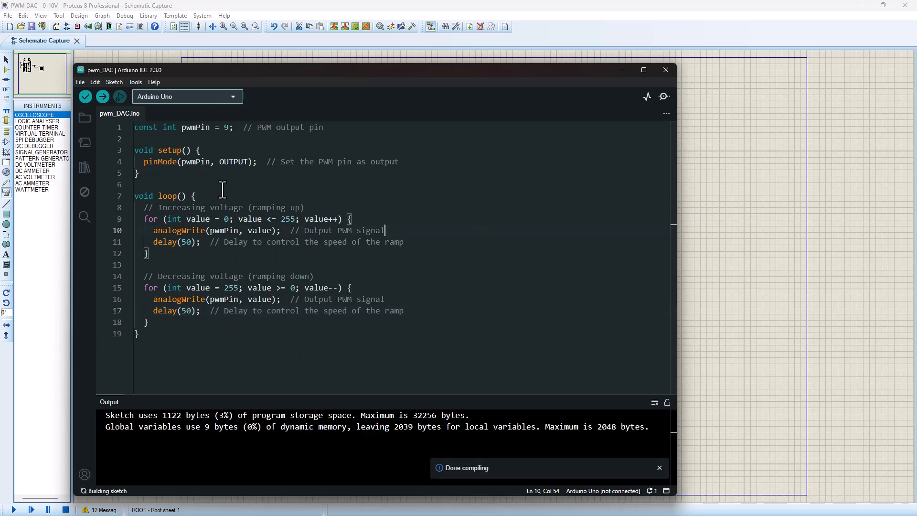
pyautogui.moveTo(308, 75); pyautogui.dragTo(399, 71)
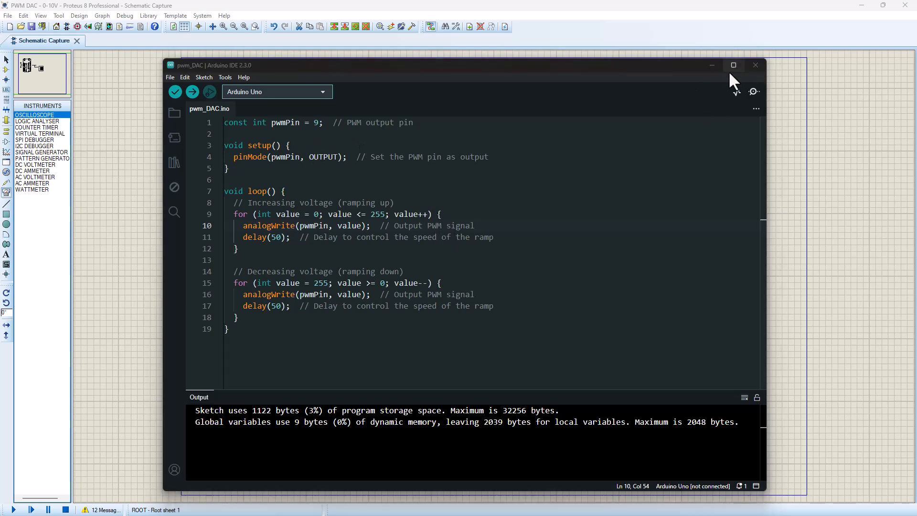
pyautogui.click(782, 113)
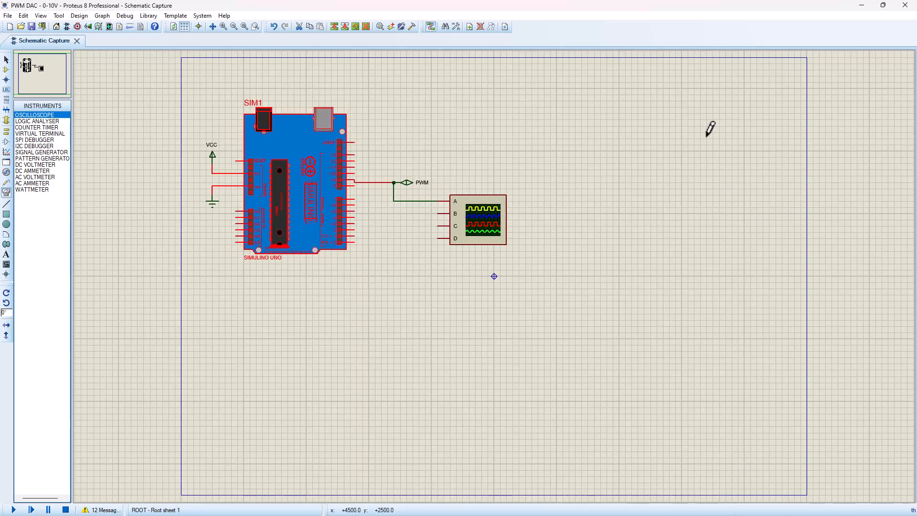
# Load pwm_DAC.ino.hex from the sketch's build\arduino.avr.uno folder as the SIMULINO UNO board's program file
pyautogui.rightClick(294, 176)
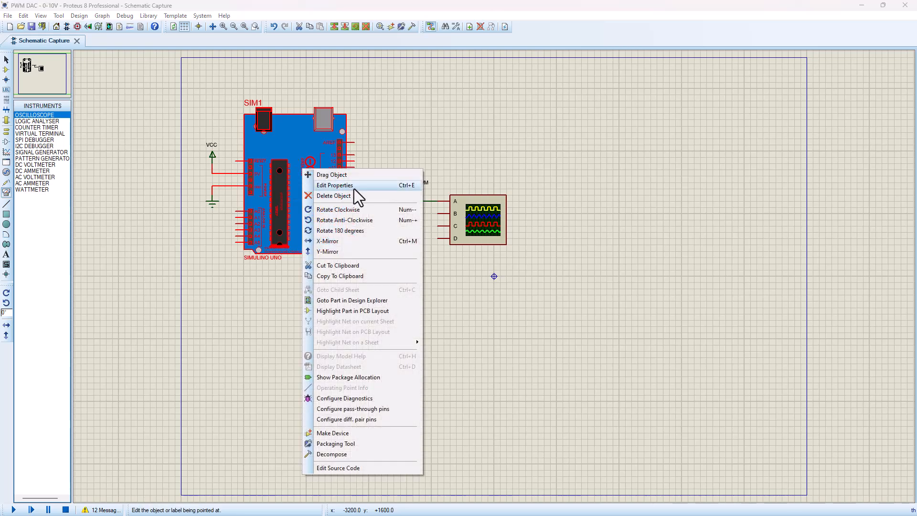
pyautogui.click(362, 185)
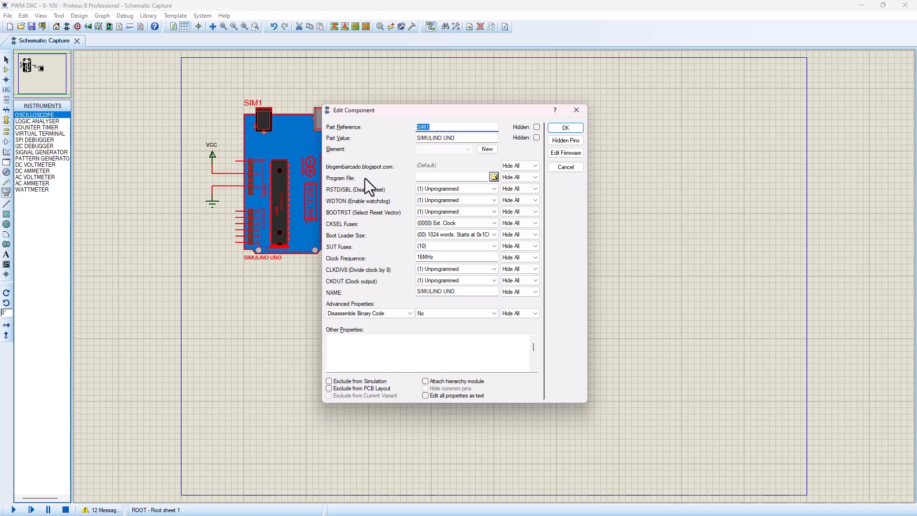
pyautogui.click(494, 179)
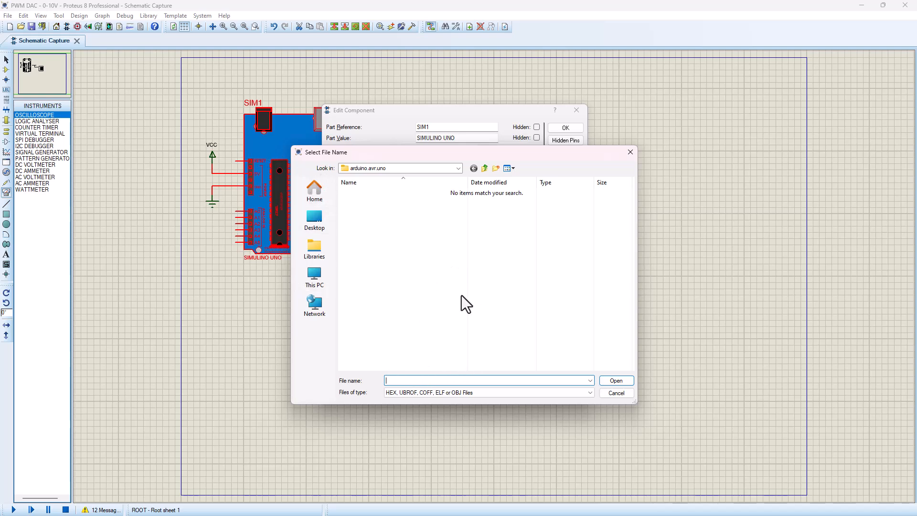
pyautogui.rightClick(434, 380)
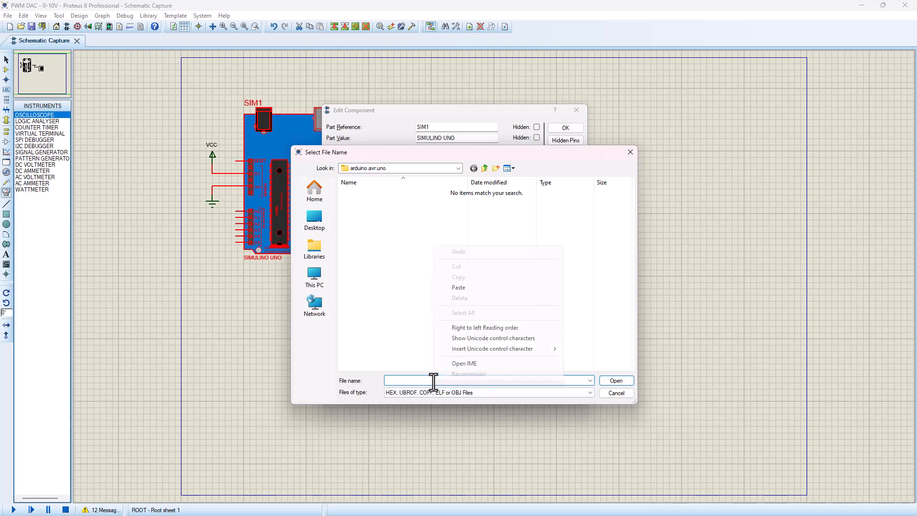
pyautogui.click(487, 288)
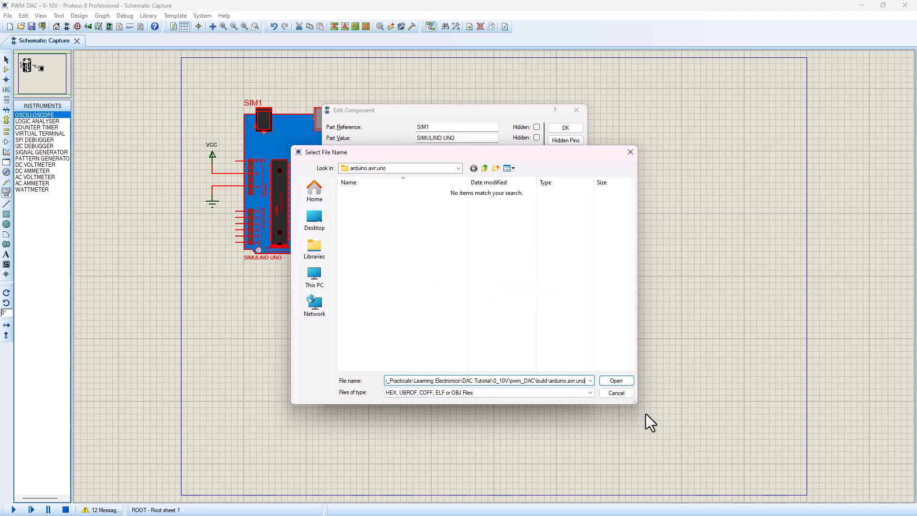
pyautogui.click(616, 380)
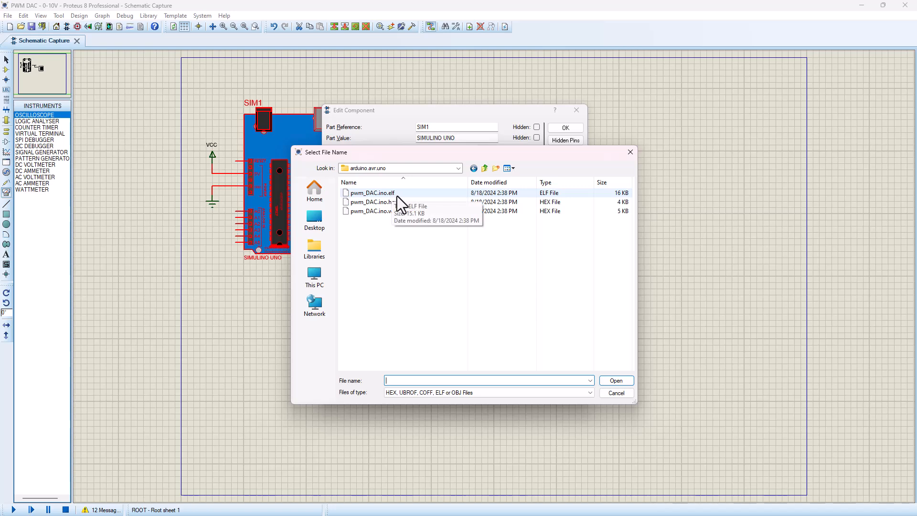
pyautogui.click(379, 205)
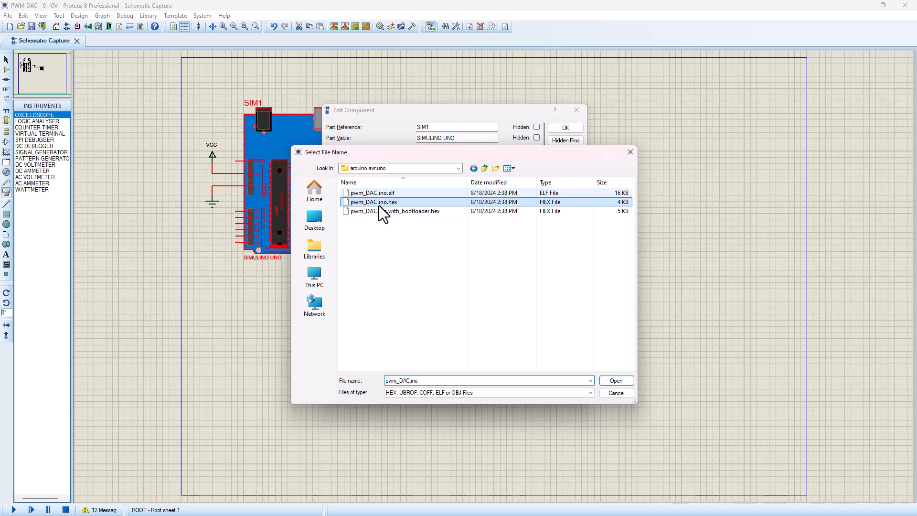
pyautogui.click(613, 381)
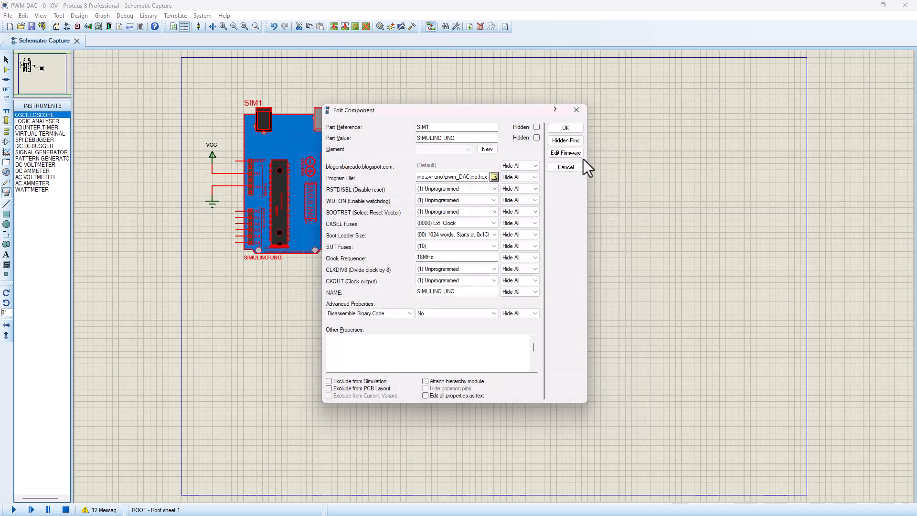
pyautogui.click(565, 128)
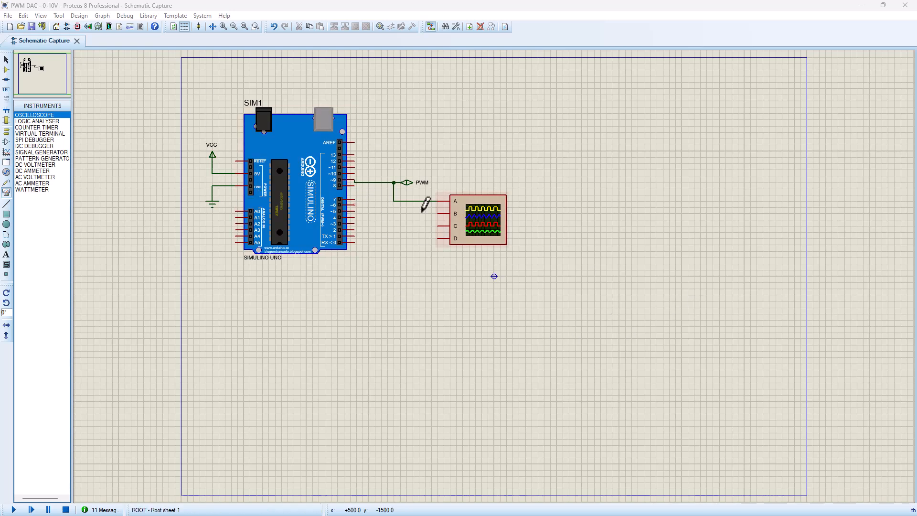
# Simulate the circuit and view the PWM waveform with oscilloscope channels B and D off and channel A's voltage scale enlarged
pyautogui.click(459, 230)
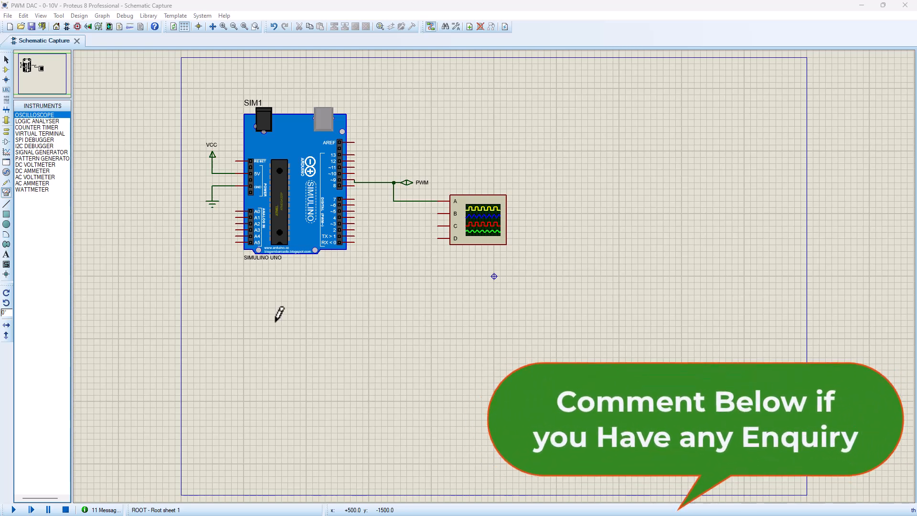
pyautogui.click(13, 510)
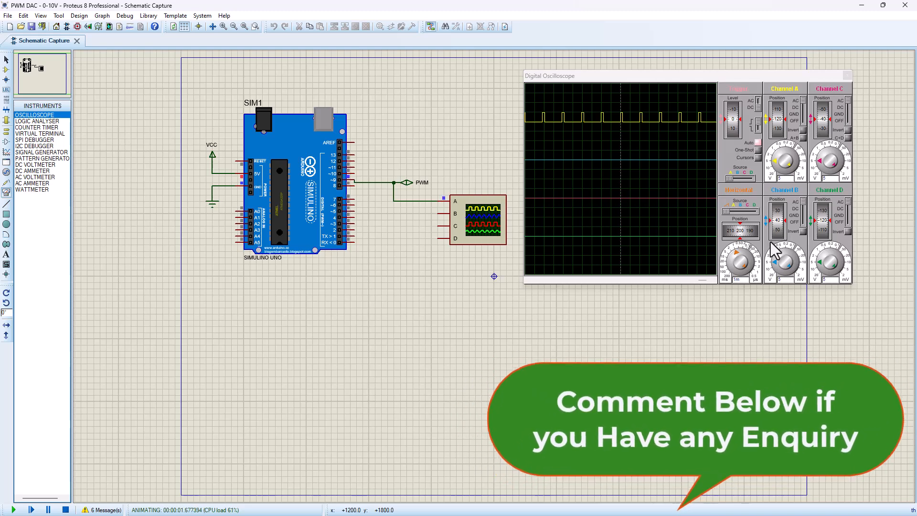
pyautogui.click(802, 210)
pyautogui.click(847, 222)
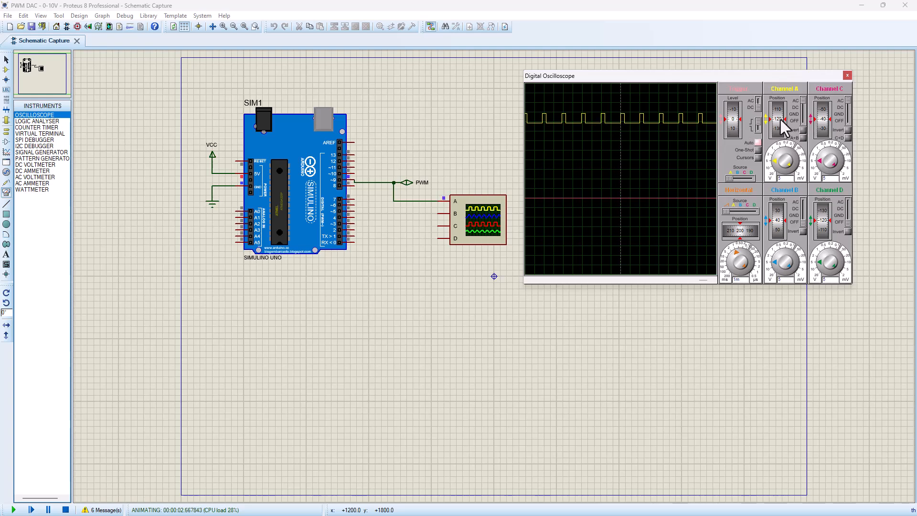
pyautogui.click(774, 161)
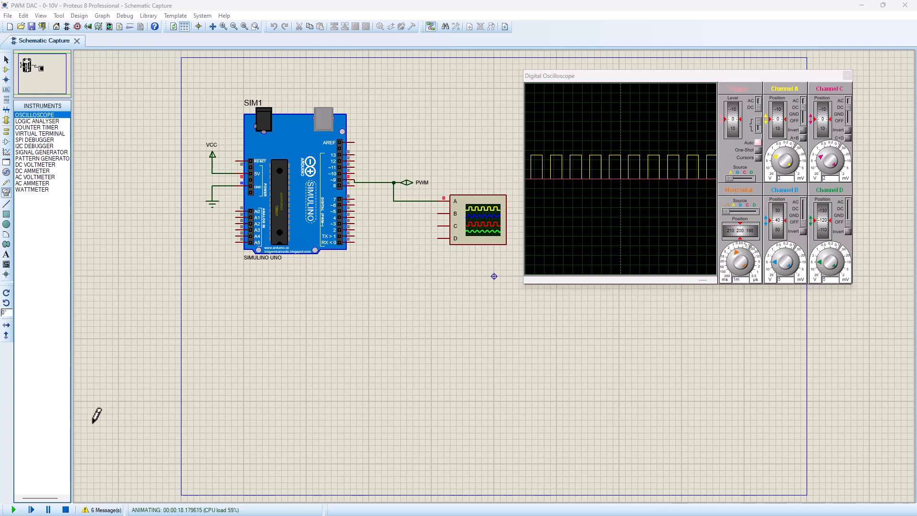
pyautogui.click(66, 510)
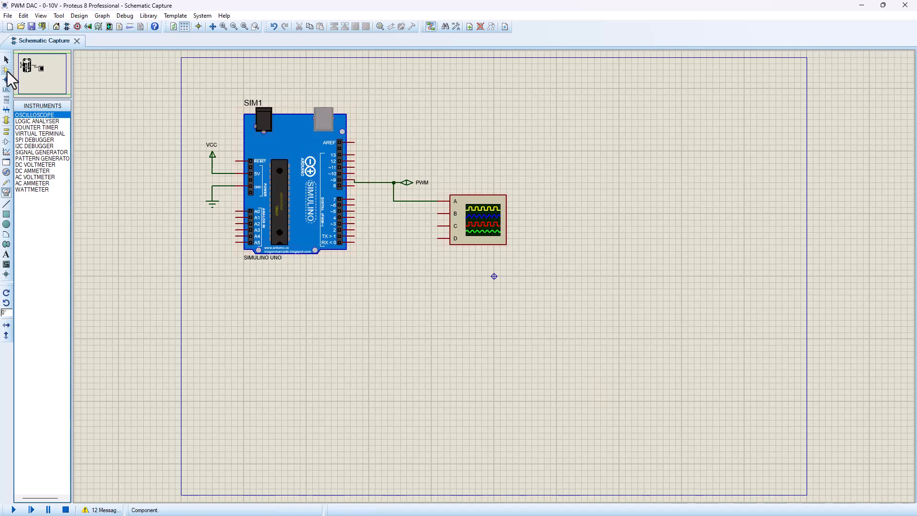
# Place a RES resistor horizontally in the empty area below the Arduino board
pyautogui.click(6, 71)
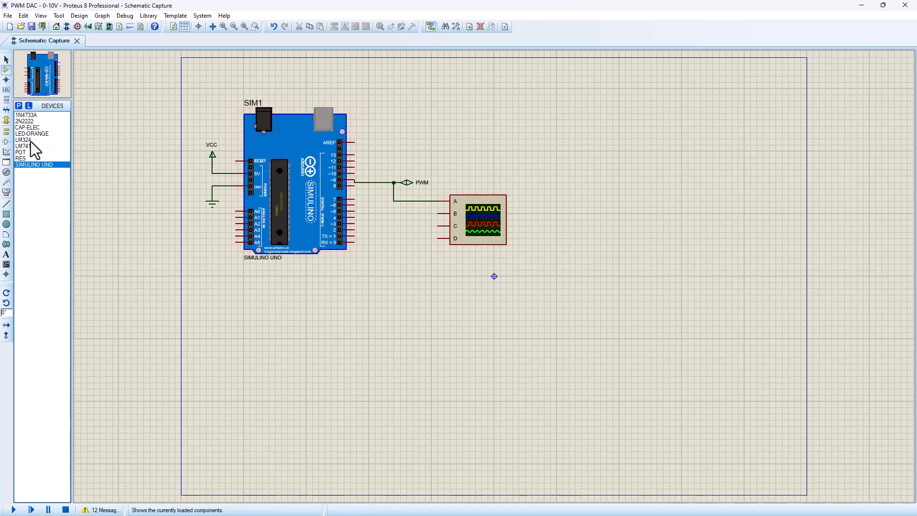
pyautogui.click(26, 159)
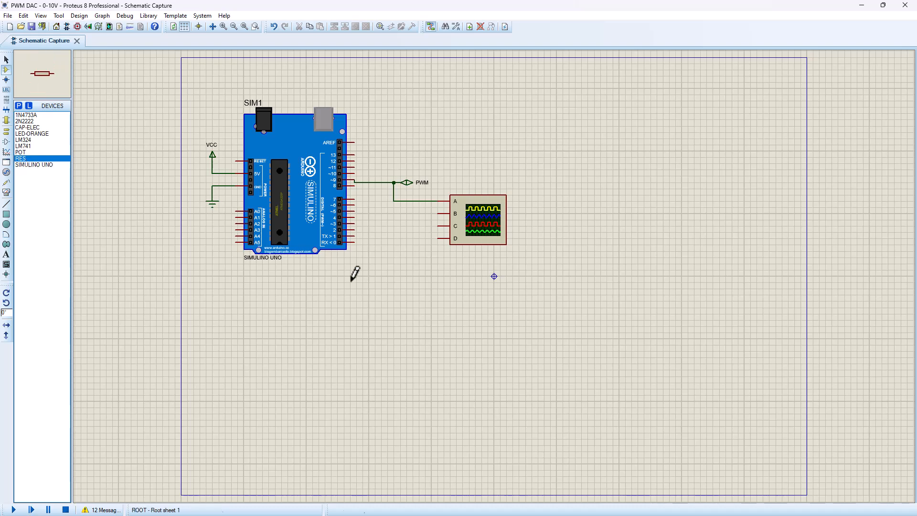
pyautogui.click(297, 325)
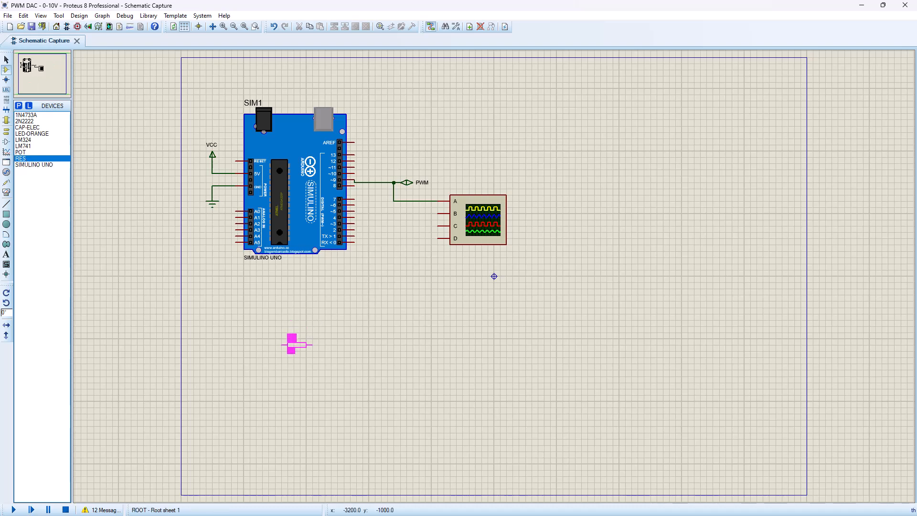
pyautogui.click(296, 337)
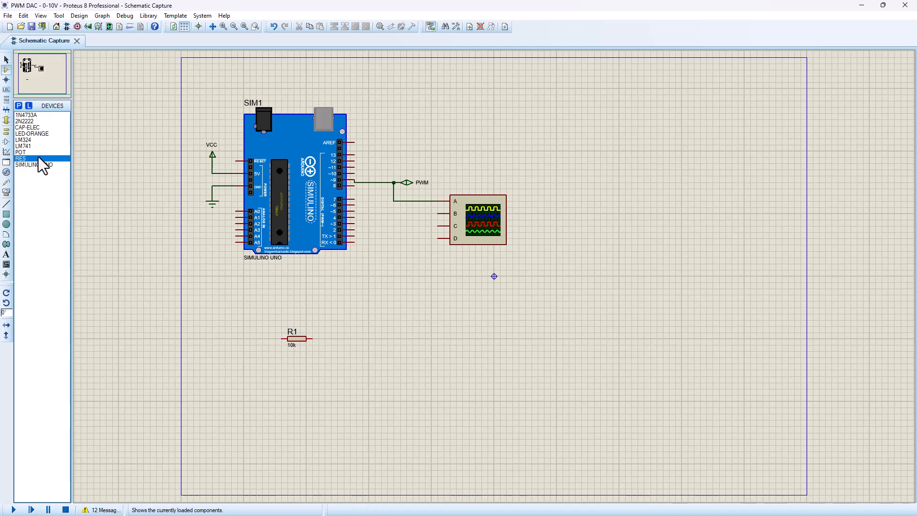
# Place a CAP-ELEC capacitor below and to the right of the resistor and rotate it clockwise to stand vertically
pyautogui.click(33, 128)
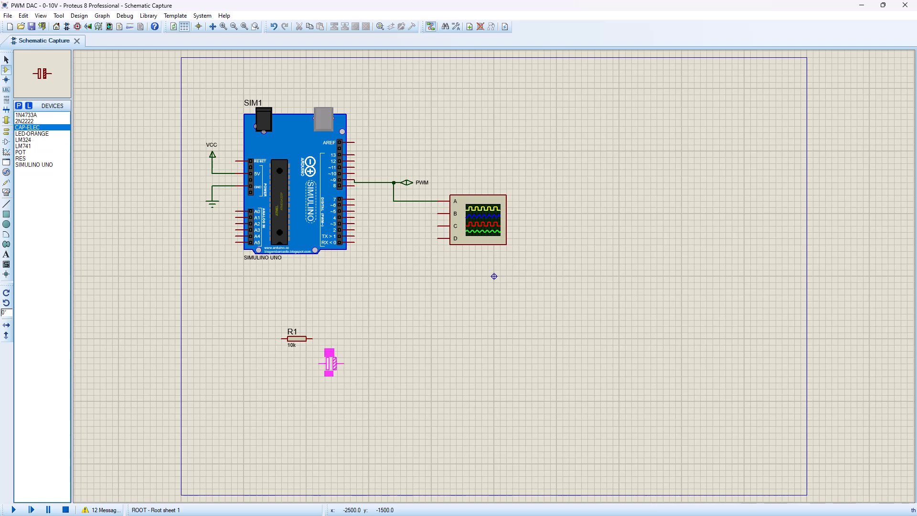
pyautogui.click(343, 369)
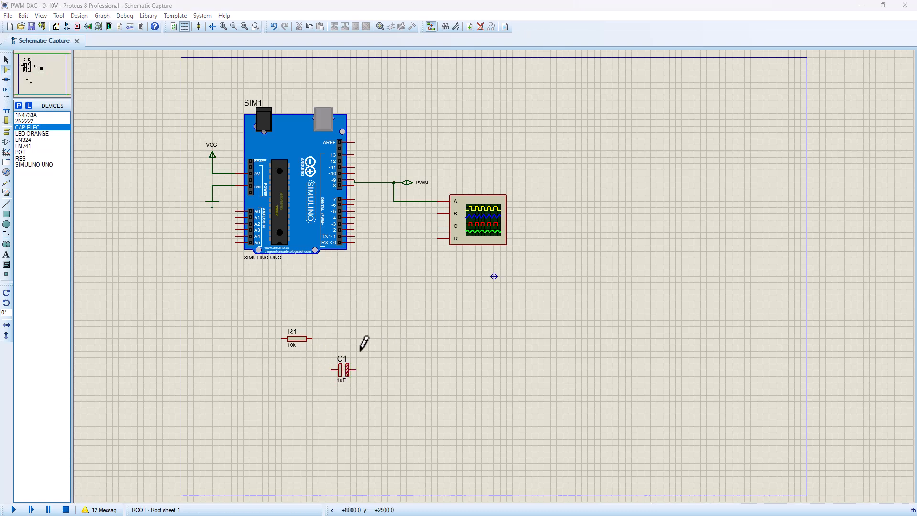
pyautogui.rightClick(345, 374)
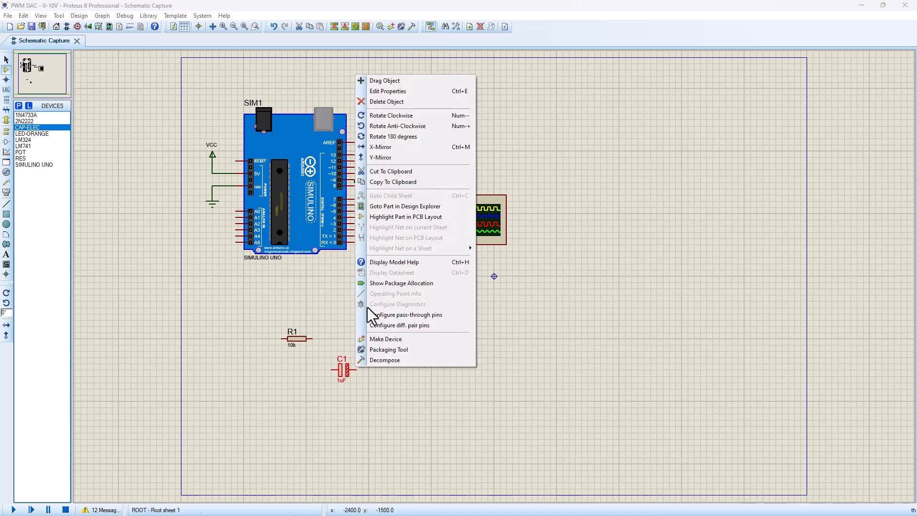
pyautogui.click(405, 116)
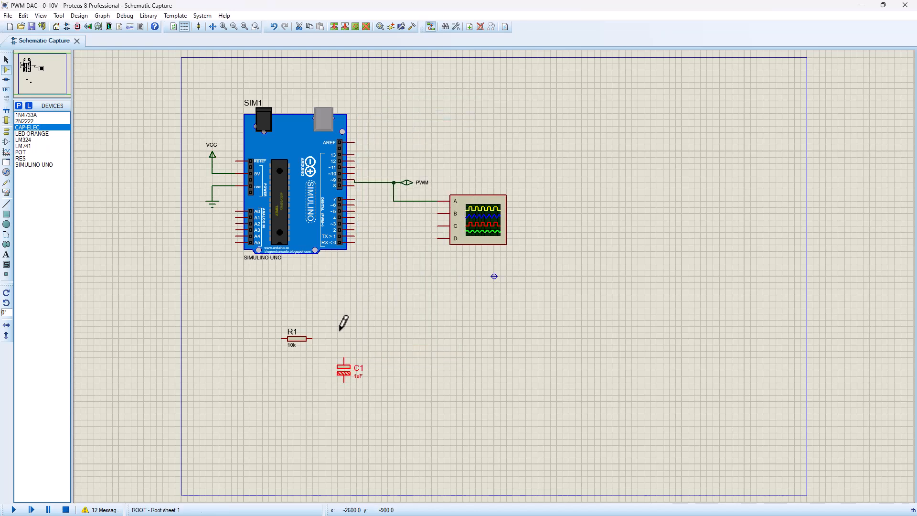
# Wire the resistor's right end to the capacitor's upper pin and connect the capacitor's lower pin to a new ground terminal
pyautogui.click(314, 339)
pyautogui.click(344, 357)
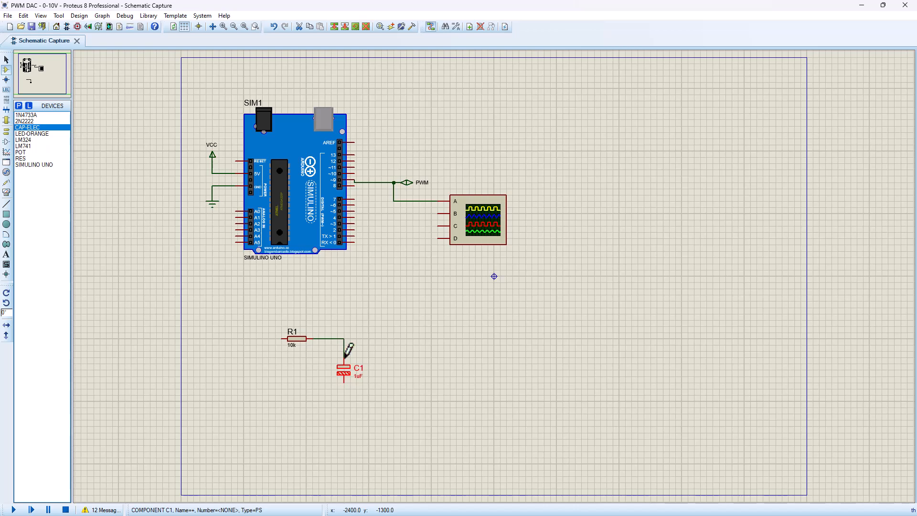
pyautogui.click(7, 132)
pyautogui.click(27, 145)
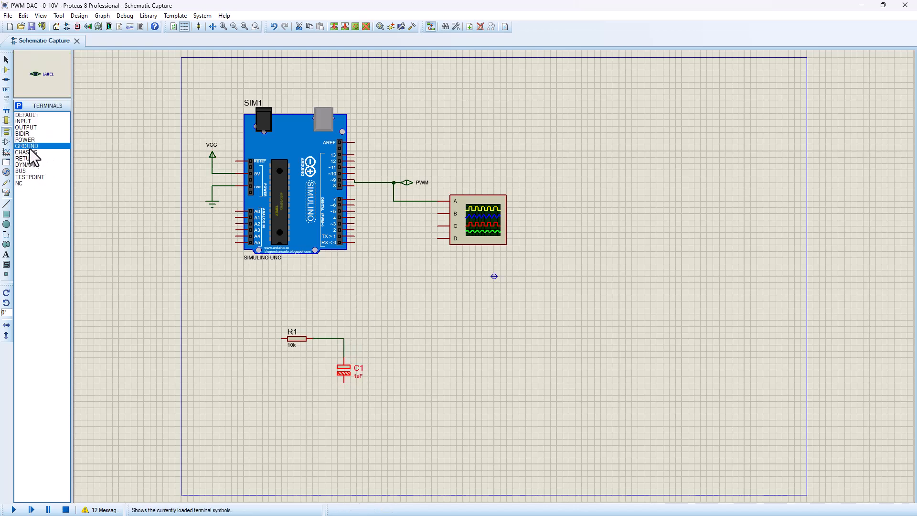
pyautogui.click(344, 403)
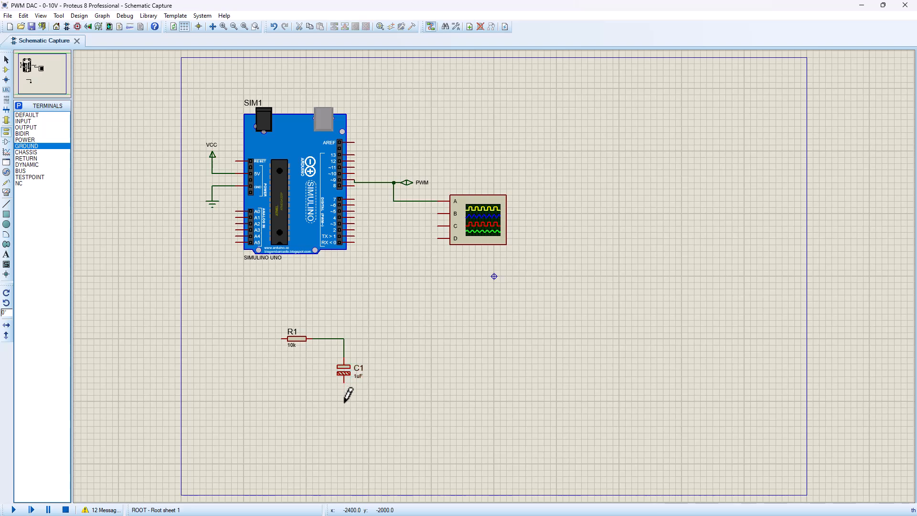
pyautogui.click(344, 402)
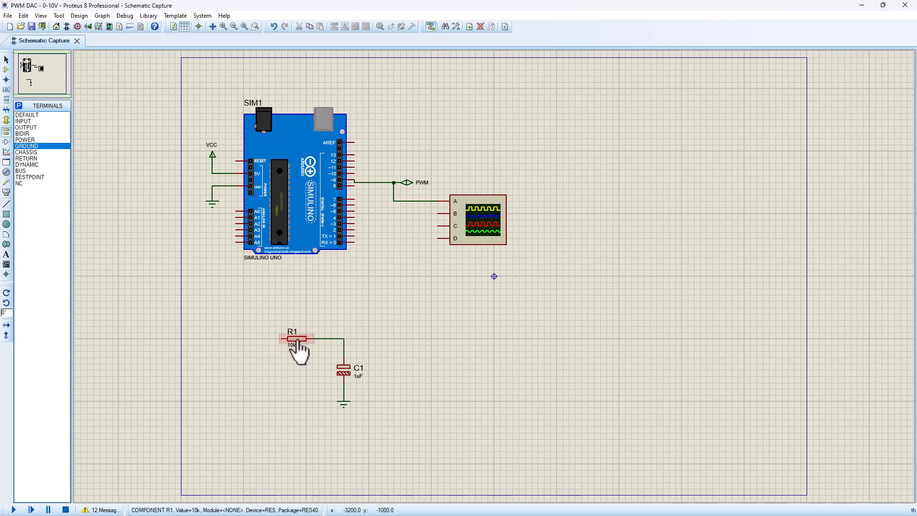
# Set the capacitance of the electrolytic capacitor C1 to 10uF
pyautogui.click(346, 375)
pyautogui.rightClick(348, 385)
pyautogui.click(410, 95)
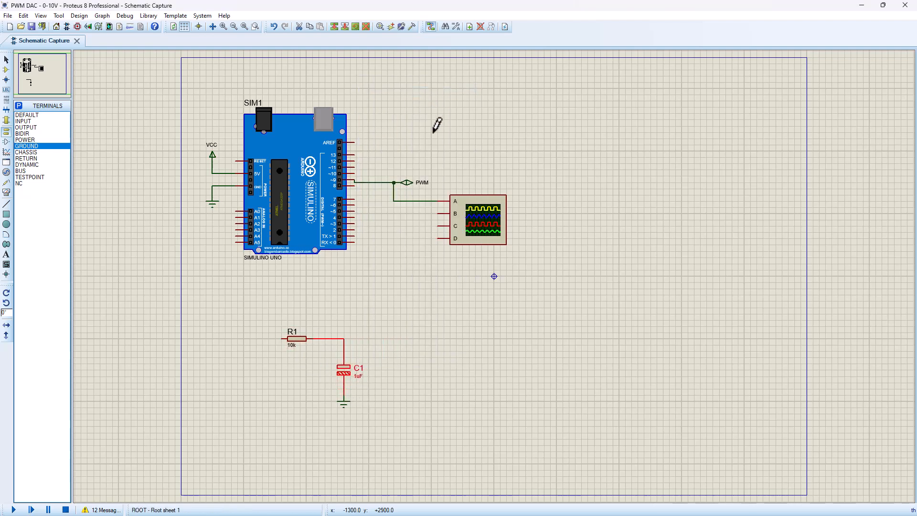
pyautogui.click(403, 198)
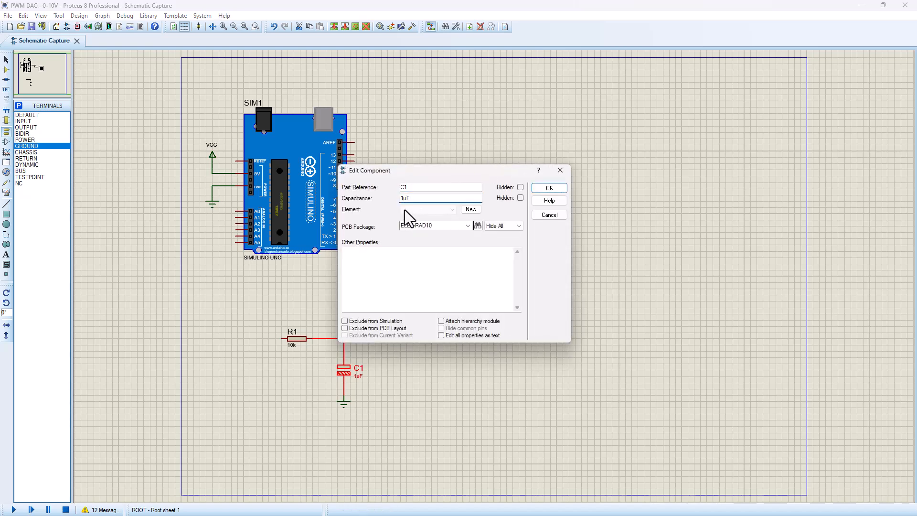
pyautogui.click(549, 188)
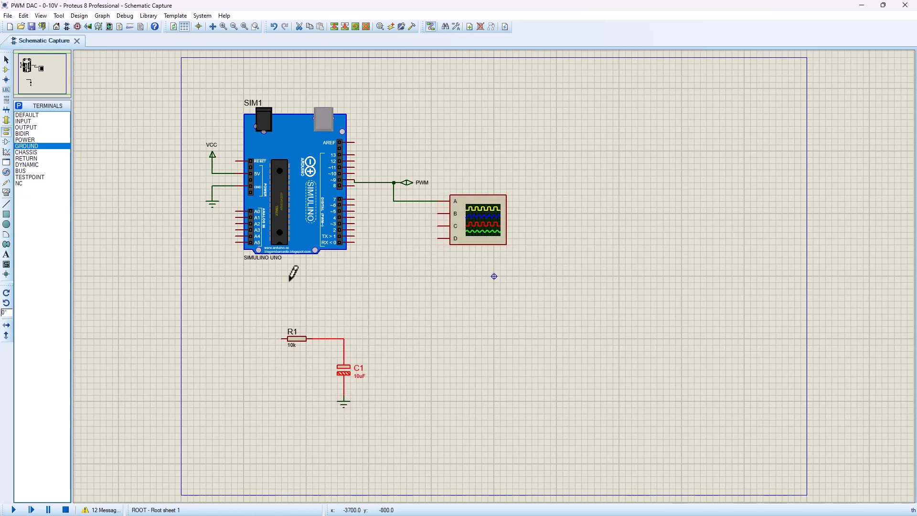
# Copy the PWM terminal beside the Arduino and paste the copy to the left of resistor R1
pyautogui.click(406, 184)
pyautogui.rightClick(406, 185)
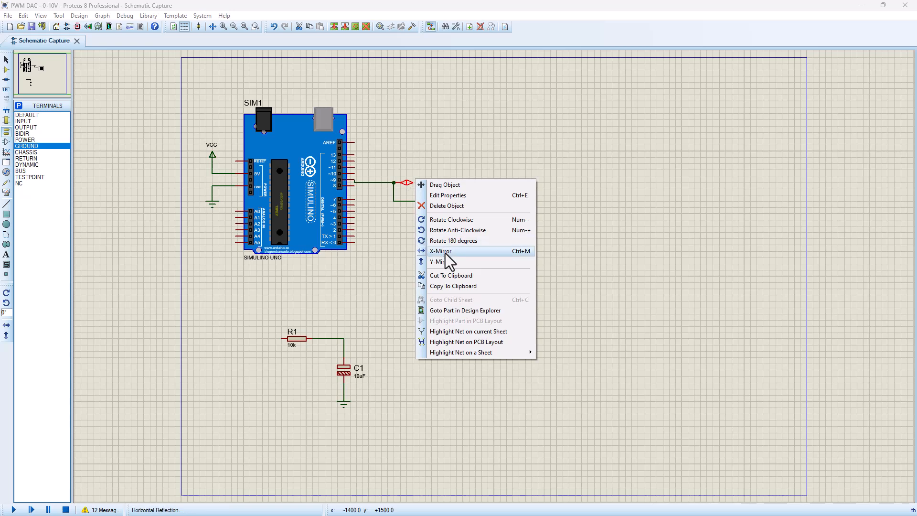
pyautogui.click(452, 285)
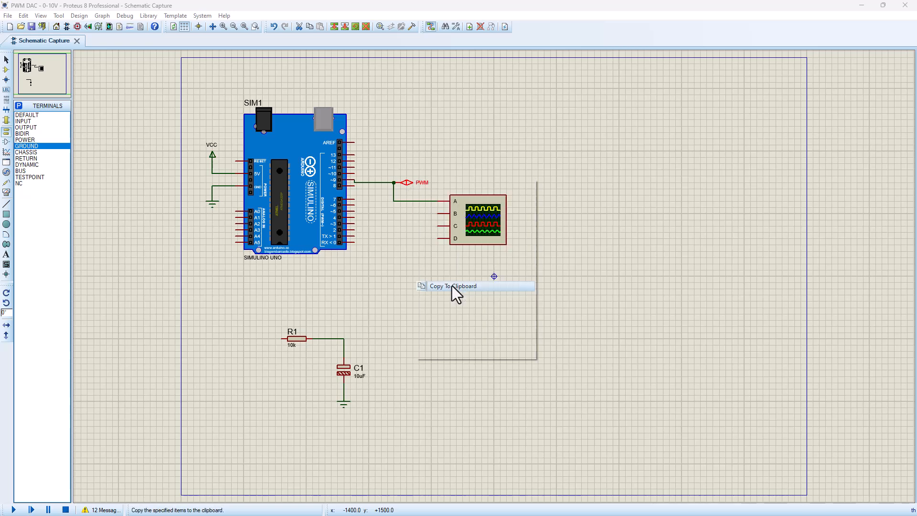
pyautogui.rightClick(223, 316)
pyautogui.click(260, 382)
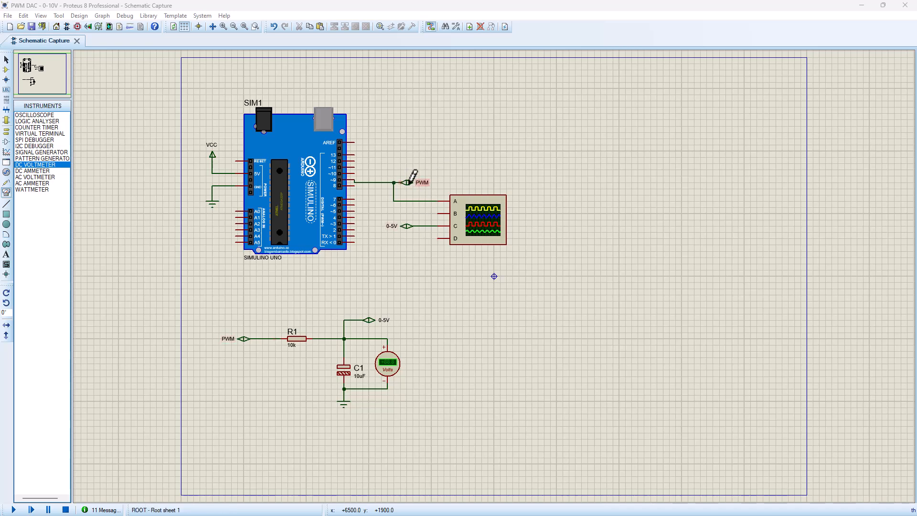
# Run the simulation to check the filtered 0-5V signal on the voltmeter and oscilloscope
pyautogui.click(14, 510)
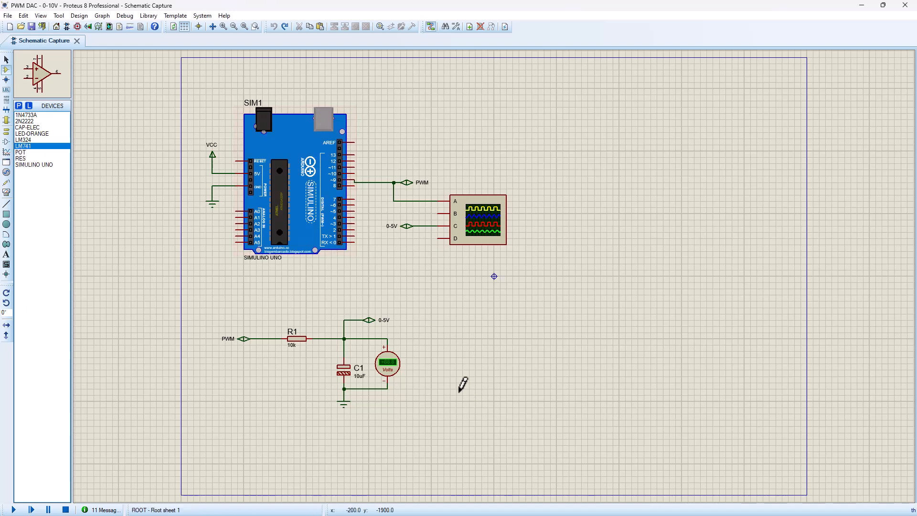
# Place an LM741 op-amp to the right of the voltmeter and wire its pin 3 to the RC filter output line
pyautogui.click(483, 348)
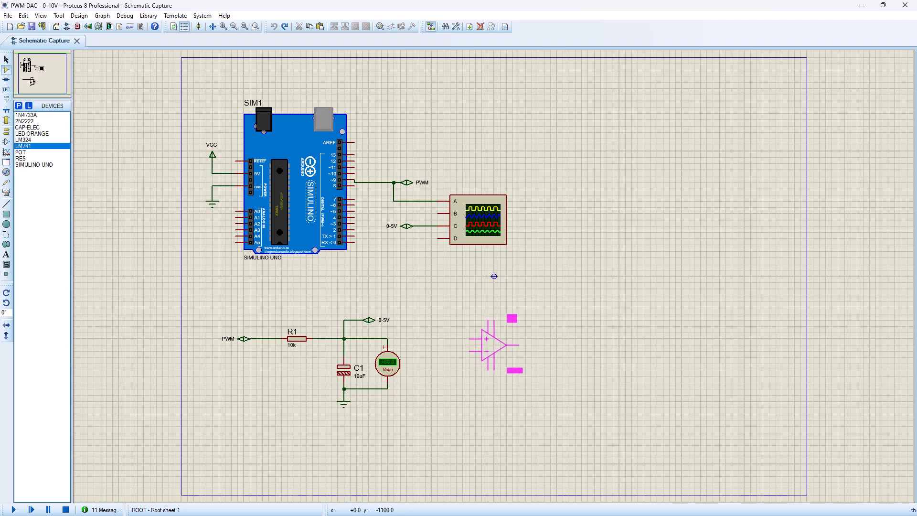
pyautogui.click(487, 344)
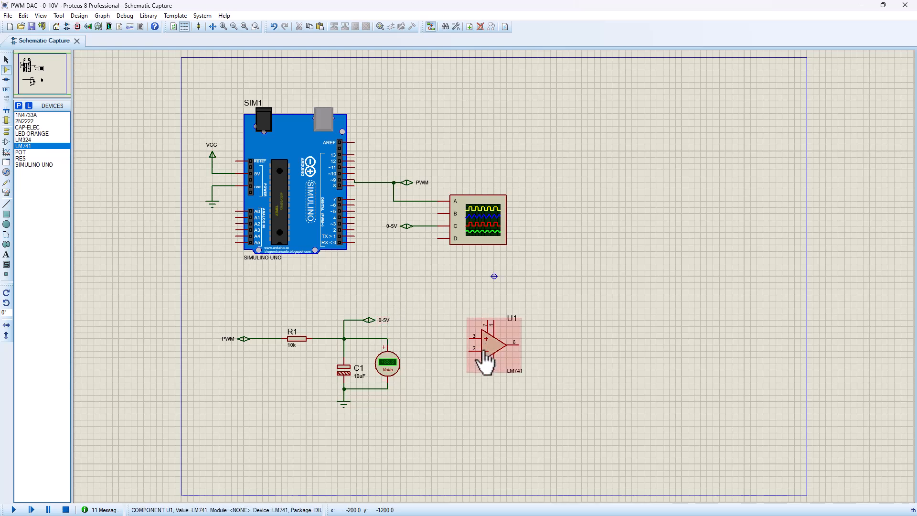
pyautogui.click(471, 339)
pyautogui.click(388, 338)
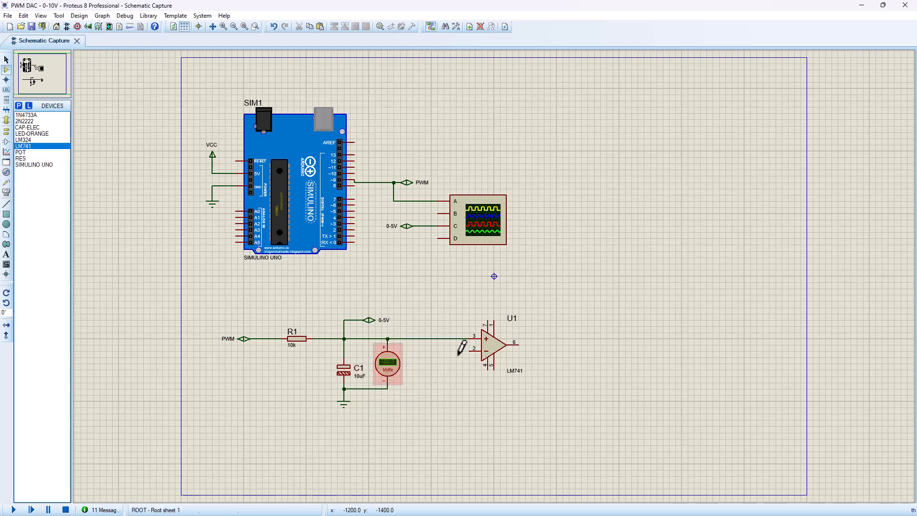
# Place a RES resistor horizontally above the op-amp and wire its right end to the op-amp output, pin 6
pyautogui.click(23, 159)
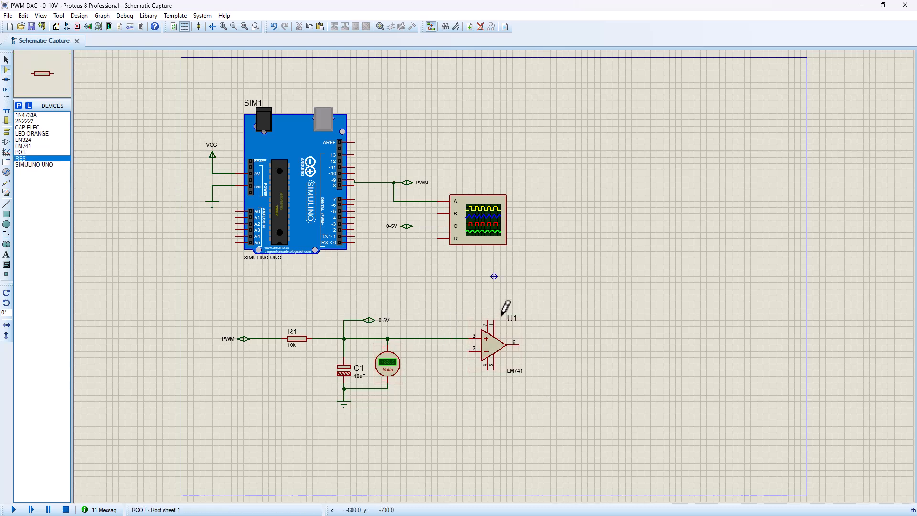
pyautogui.click(525, 297)
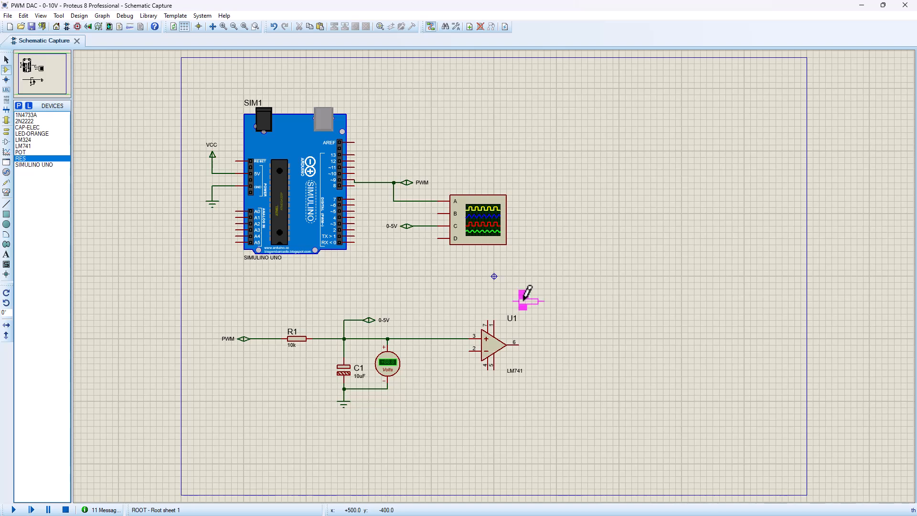
pyautogui.click(525, 298)
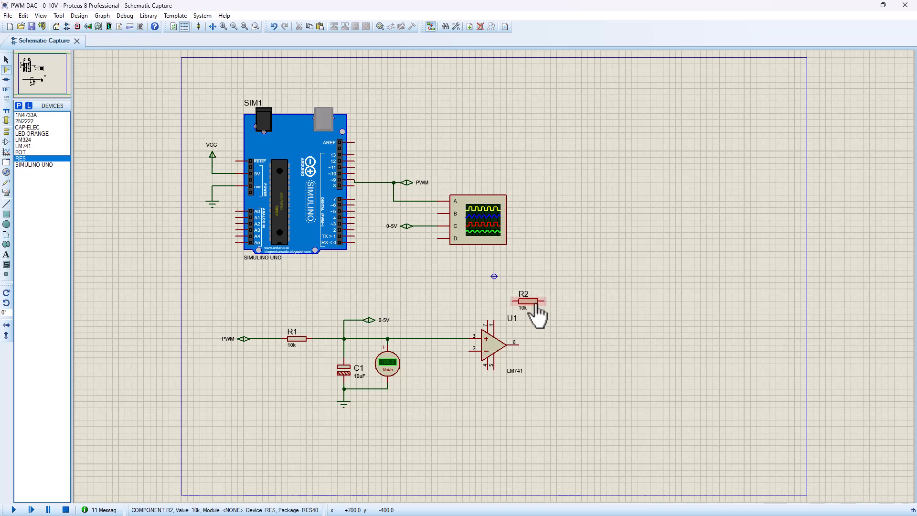
pyautogui.click(555, 301)
pyautogui.click(518, 343)
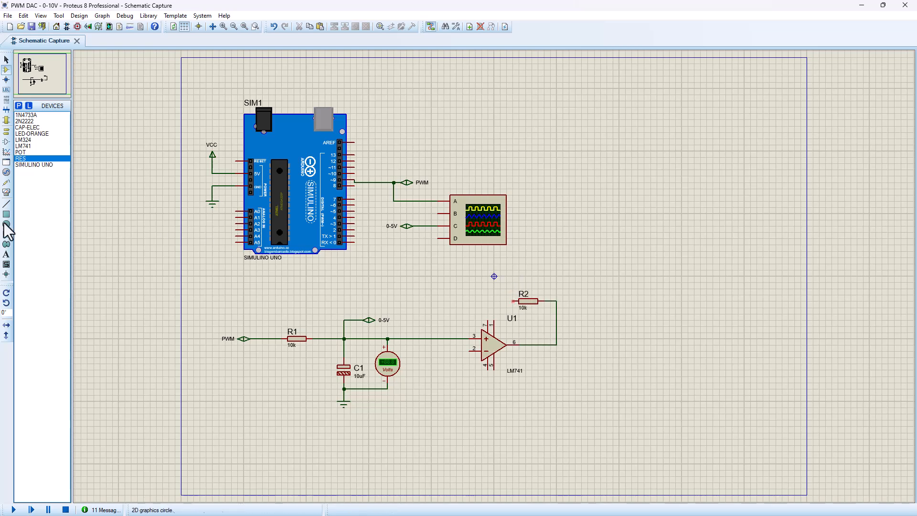
# Place another RES resistor below the op-amp's inverting input and rotate it clockwise to stand vertically
pyautogui.click(445, 390)
pyautogui.click(468, 388)
pyautogui.rightClick(473, 387)
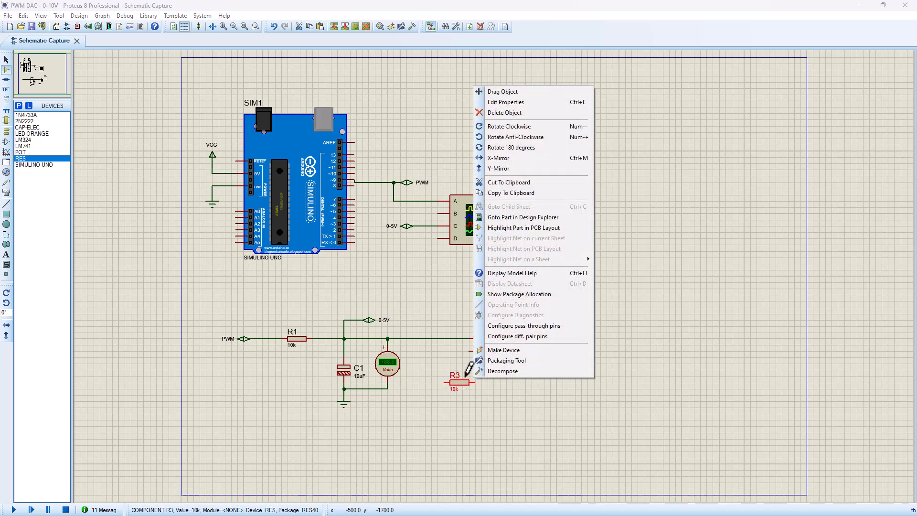
pyautogui.click(515, 126)
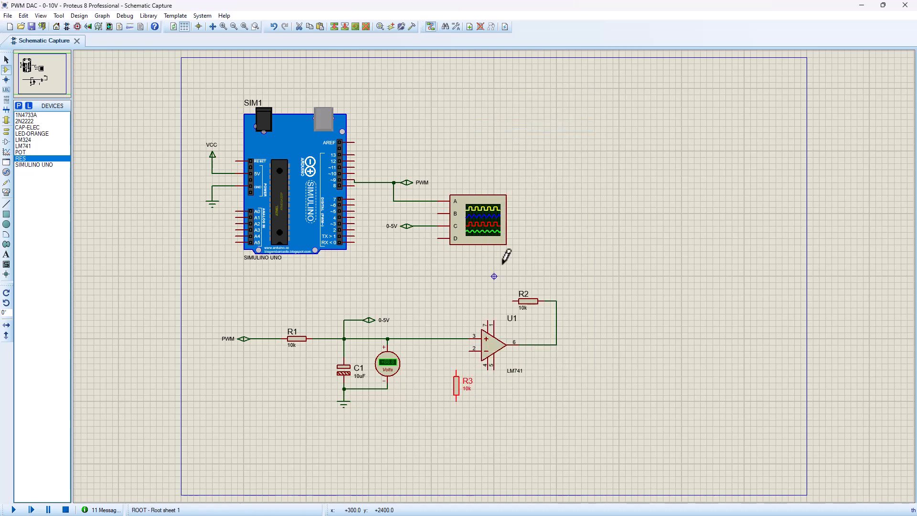
# Wire the left end of R2 to the top of R3 and join the op-amp's pin 2 to that wire
pyautogui.click(513, 301)
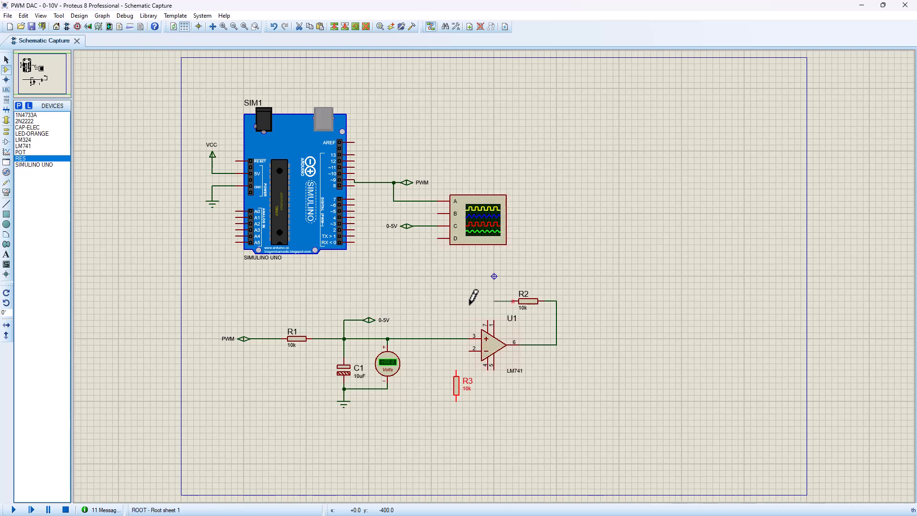
pyautogui.click(456, 371)
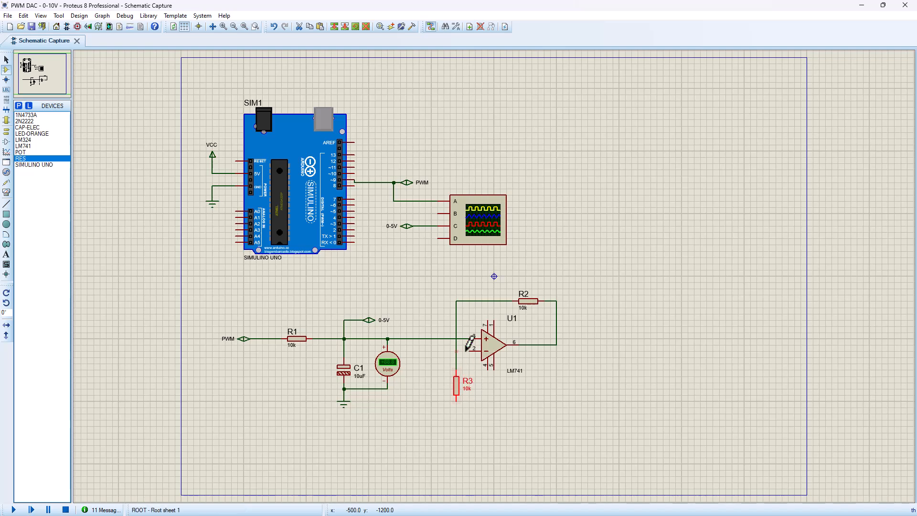
pyautogui.click(470, 351)
# Connect ground terminals to the lower end of R3 and to the op-amp's pin 4
pyautogui.click(6, 70)
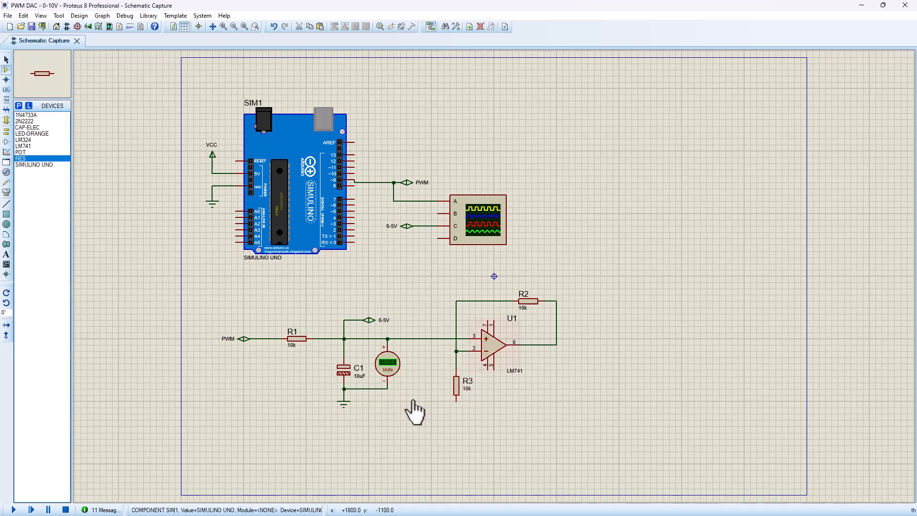
pyautogui.click(6, 131)
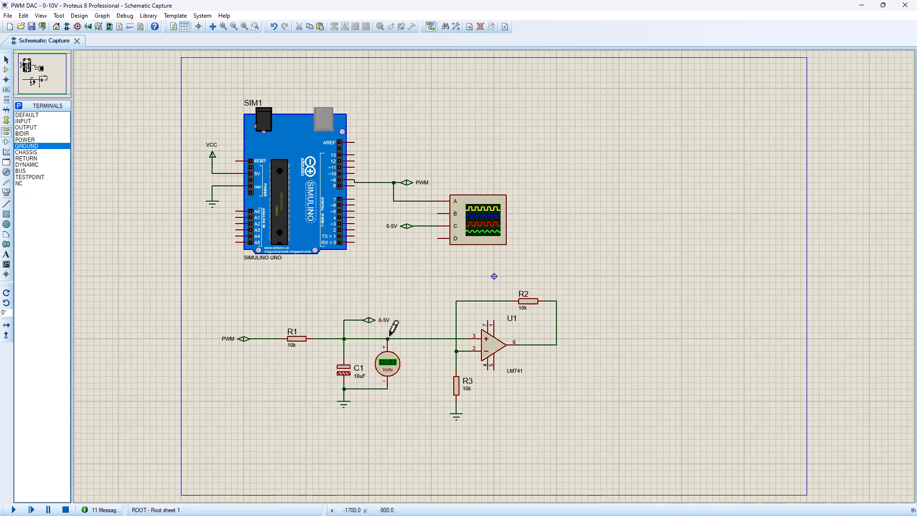
pyautogui.click(489, 338)
# Move resistor R2 with its feedback wiring higher to leave room above the op-amp
pyautogui.click(556, 328)
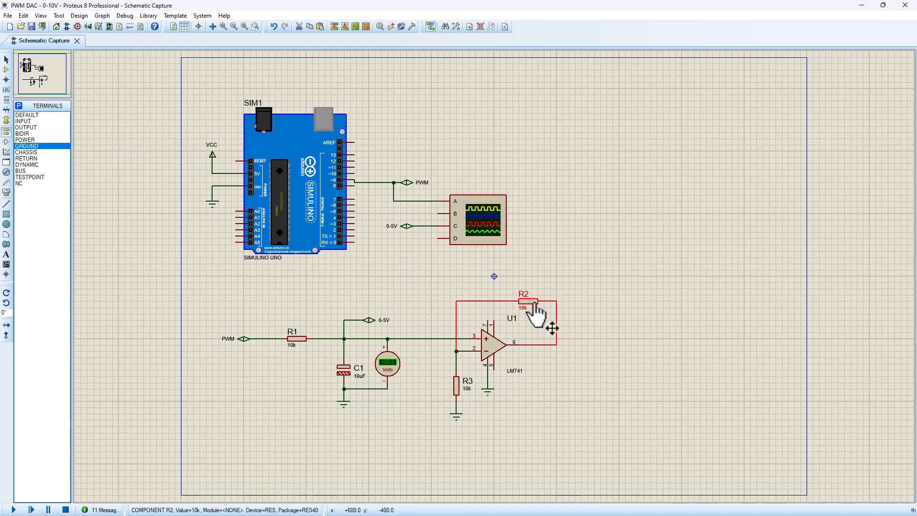
pyautogui.moveTo(531, 301); pyautogui.dragTo(532, 277)
pyautogui.click(532, 304)
# Place a POWER terminal above the op-amp, connected to pin 7, and label it +12V
pyautogui.click(27, 140)
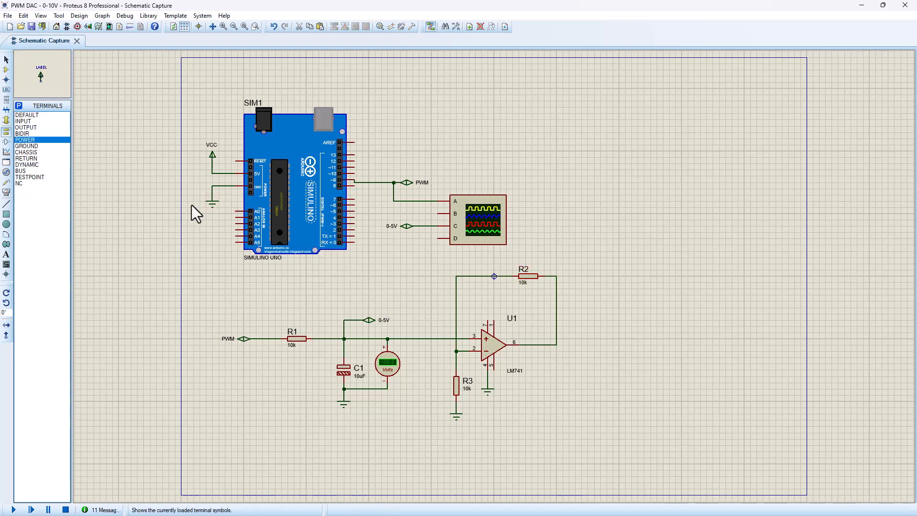
pyautogui.click(488, 301)
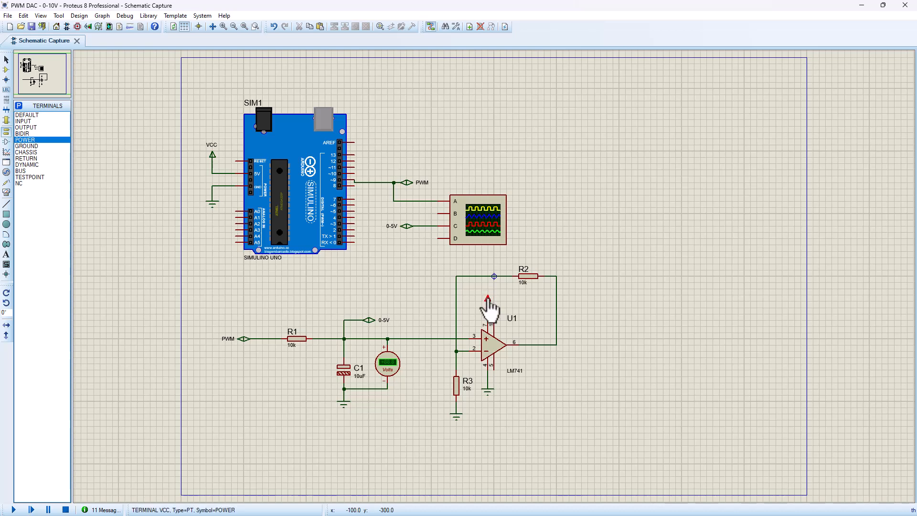
pyautogui.rightClick(489, 301)
pyautogui.click(520, 311)
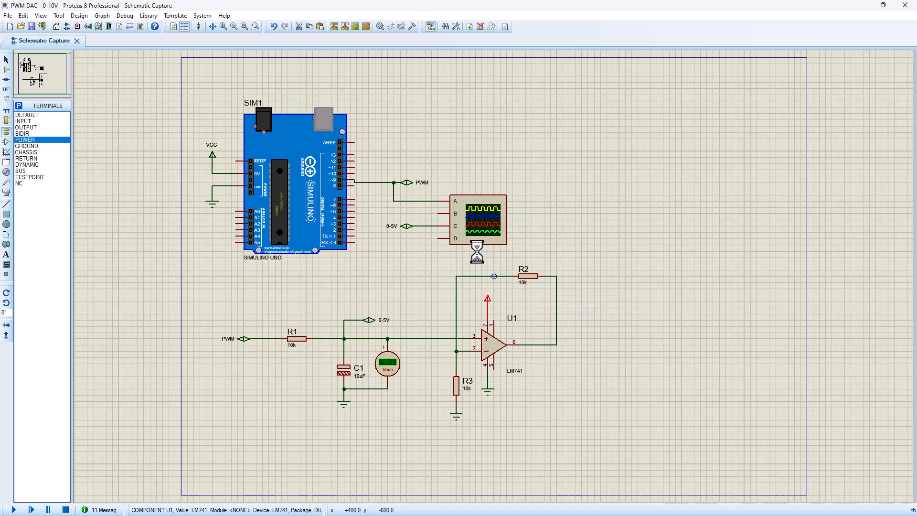
pyautogui.click(487, 181)
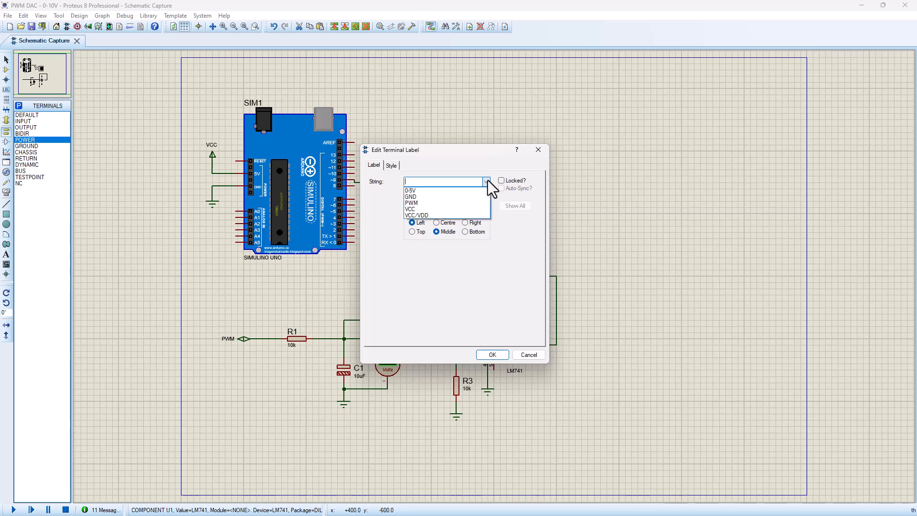
pyautogui.click(435, 181)
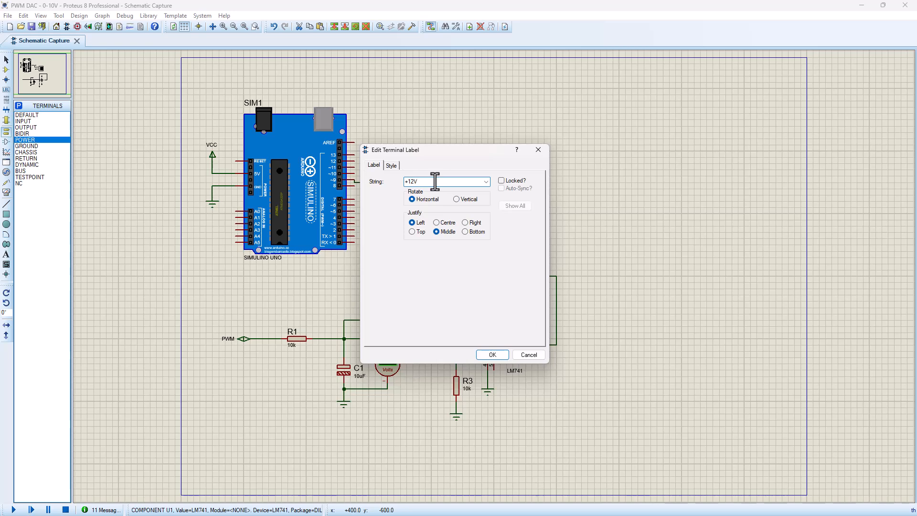
pyautogui.press('Return')
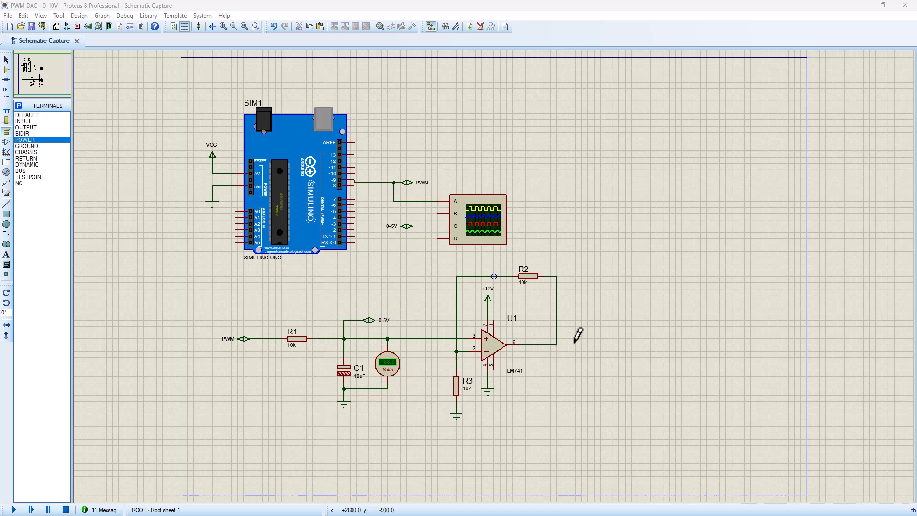
# Copy the 0-5V terminal to oscilloscope channel B and the op-amp output, labelling both copies 0-10V
pyautogui.rightClick(406, 227)
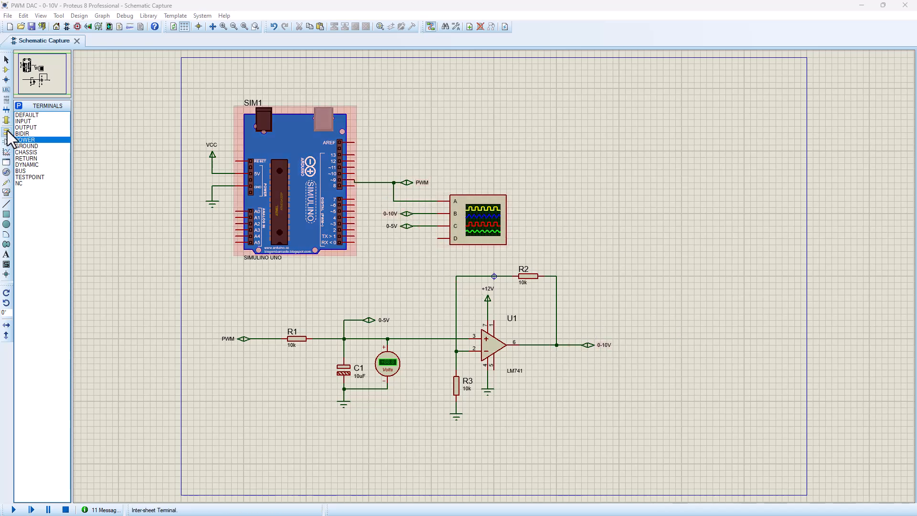
# Place a RES resistor to the right of the op-amp, below its output line, and rotate it to stand vertically
pyautogui.click(6, 70)
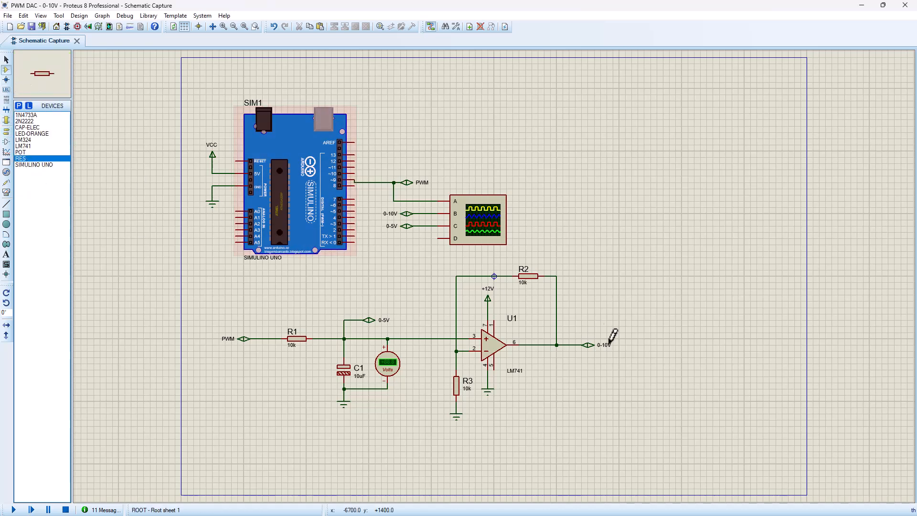
pyautogui.click(591, 376)
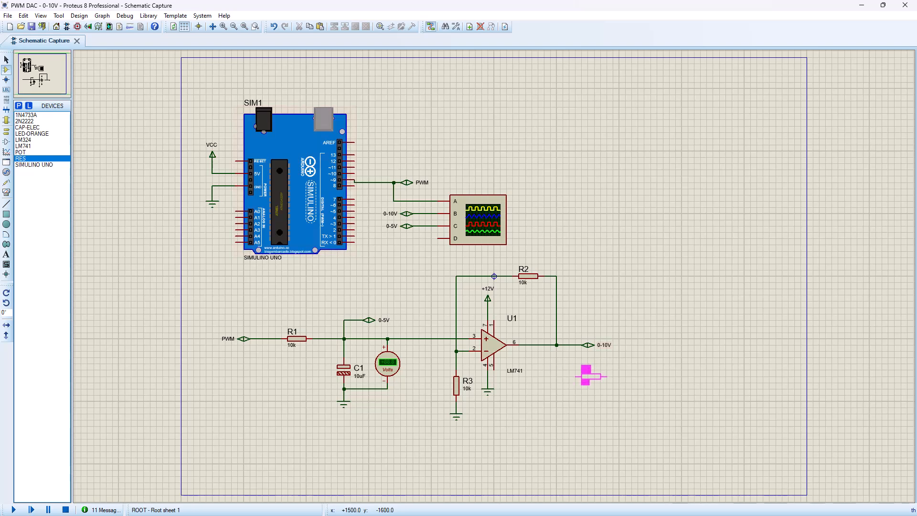
pyautogui.click(648, 371)
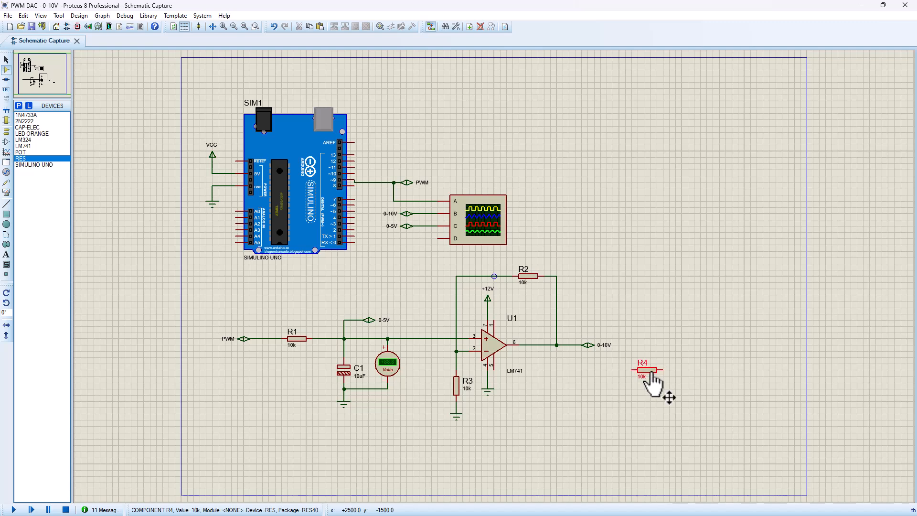
pyautogui.rightClick(651, 377)
pyautogui.click(707, 116)
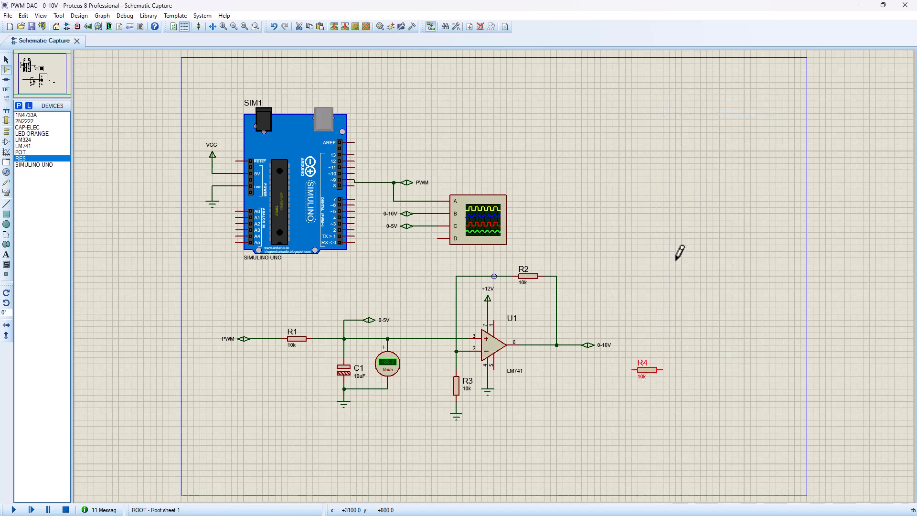
pyautogui.hotkey('ctrl', 'c')
pyautogui.hotkey('ctrl', 'v')
# Move the 0-10V output terminal farther right and wire the upper end of R4 to the op-amp output line
pyautogui.click(738, 345)
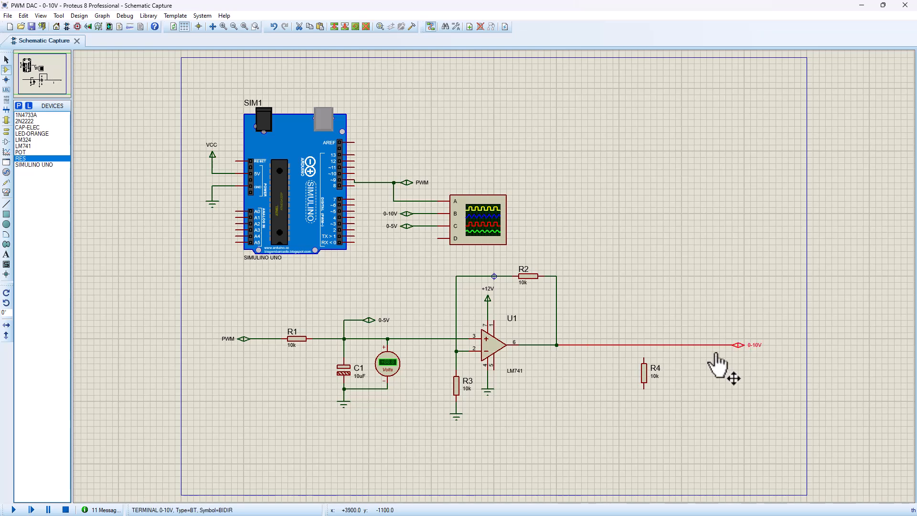
pyautogui.click(645, 359)
pyautogui.click(644, 345)
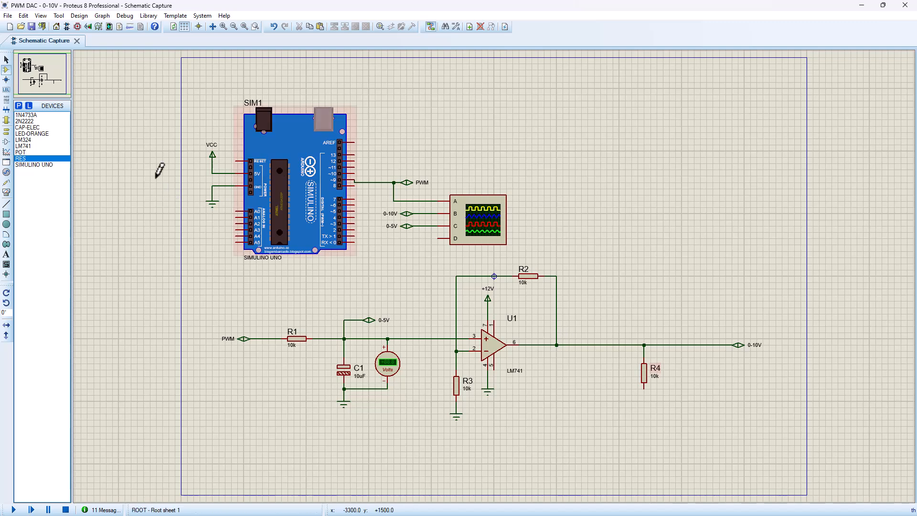
# Place an LED-ORANGE below resistor R4 and connect its lower pin to a ground terminal
pyautogui.click(33, 133)
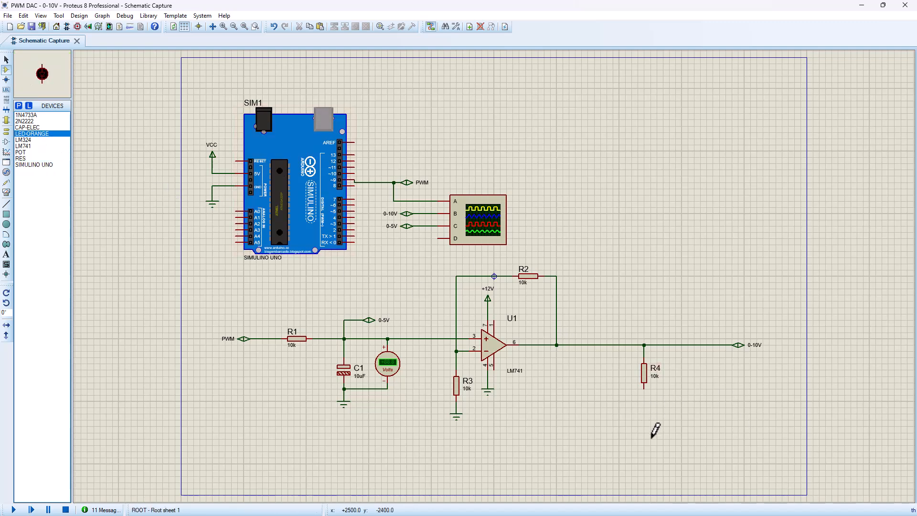
pyautogui.click(646, 457)
pyautogui.click(645, 463)
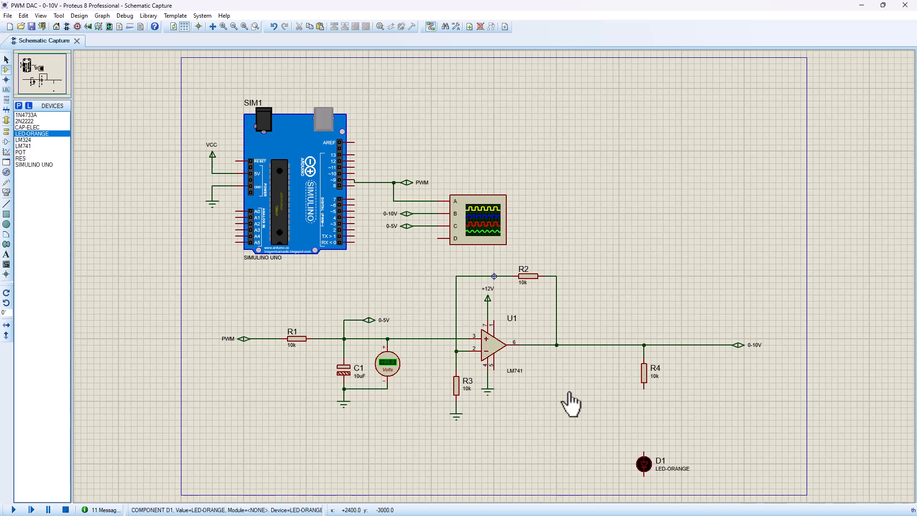
# Place a DC AMMETER instrument vertically in the gap between resistor R4 and LED D1
pyautogui.rightClick(560, 371)
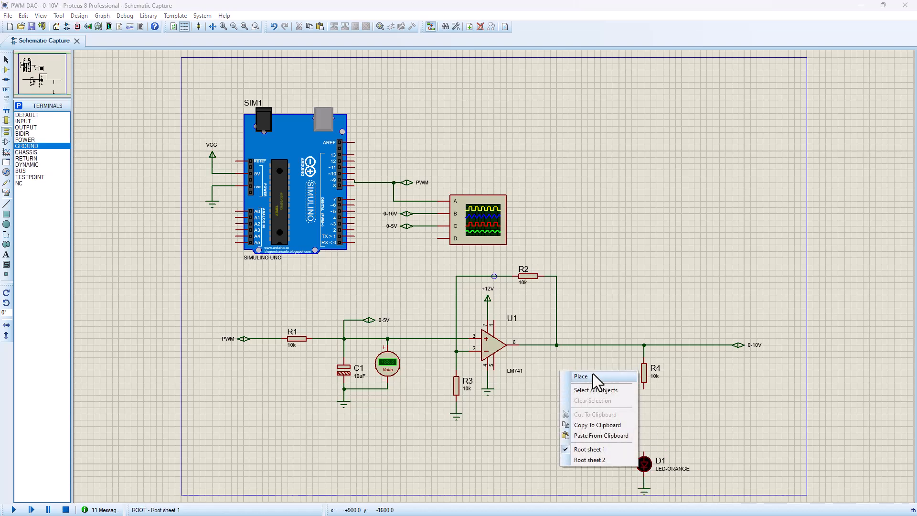
pyautogui.moveTo(629, 372)
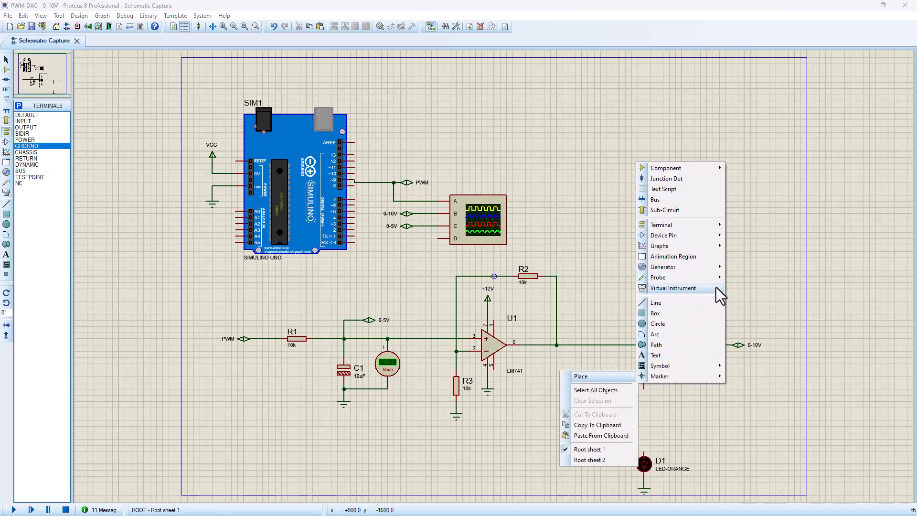
pyautogui.moveTo(716, 287)
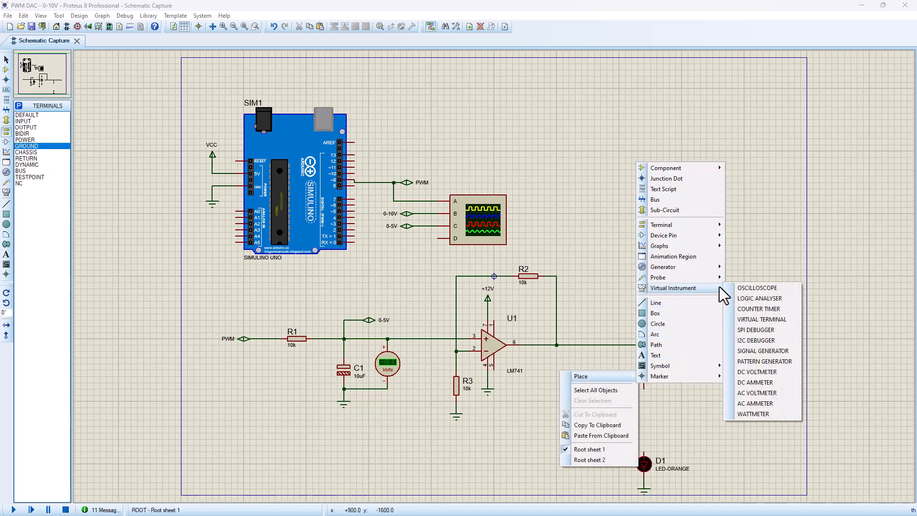
pyautogui.click(770, 382)
pyautogui.click(639, 418)
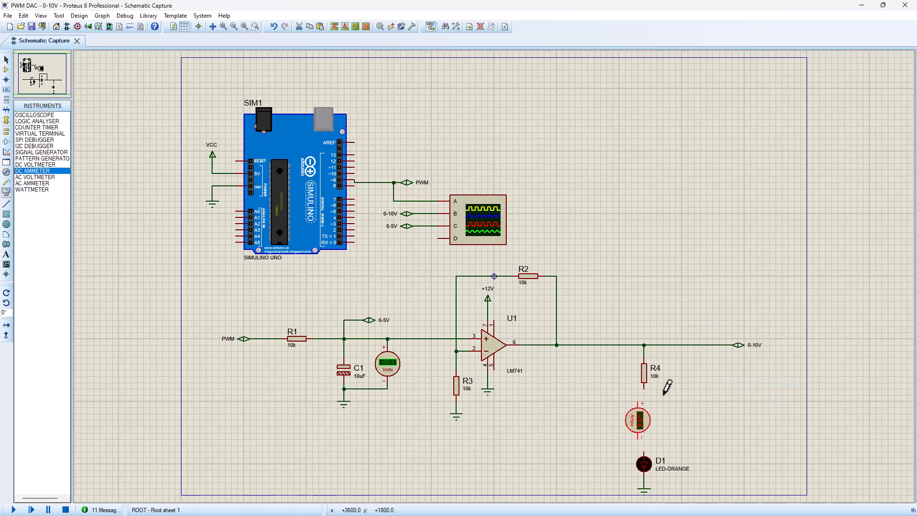
# X-mirror the ammeter, align it with R4 and D1, and wire it in series between them
pyautogui.rightClick(638, 423)
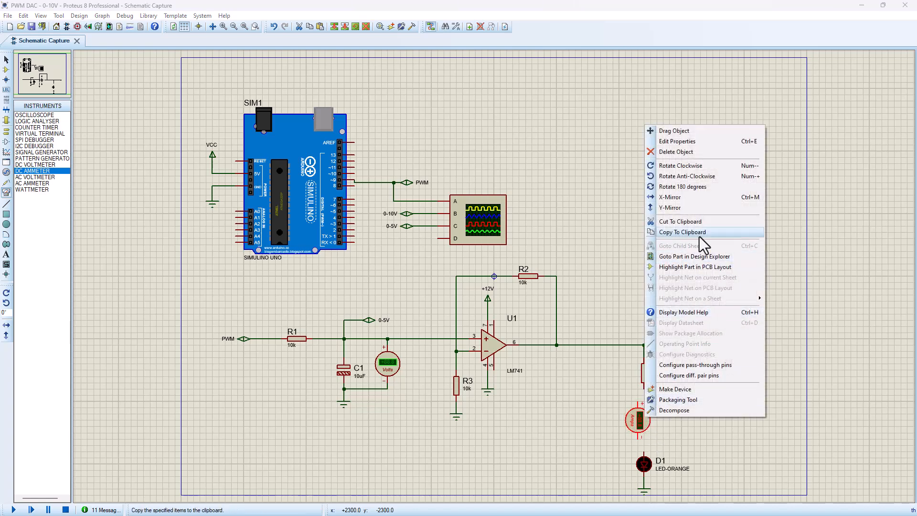
pyautogui.click(696, 196)
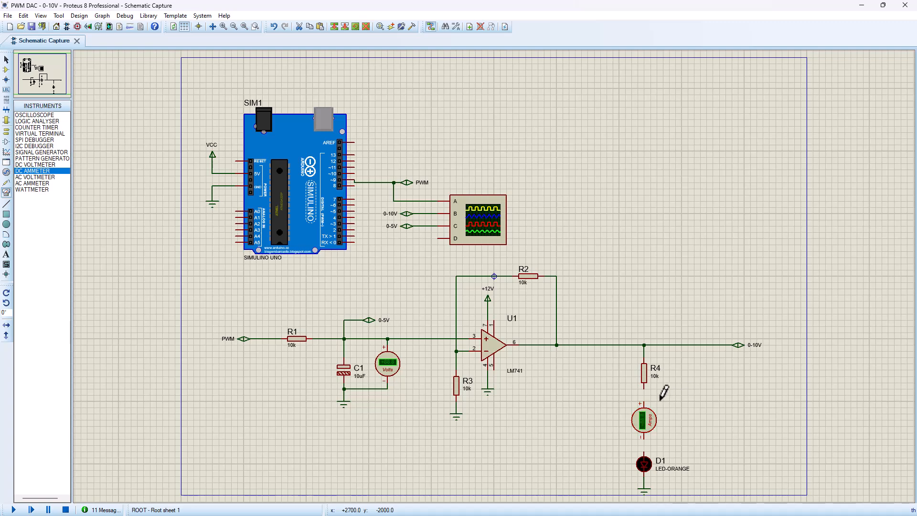
pyautogui.click(645, 401)
pyautogui.click(641, 404)
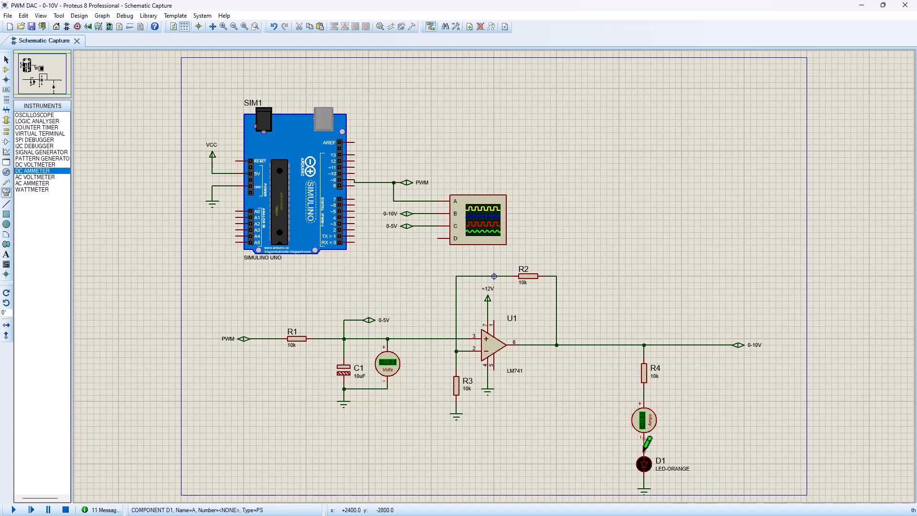
# Set the ammeter's display range to Milliamps
pyautogui.rightClick(646, 427)
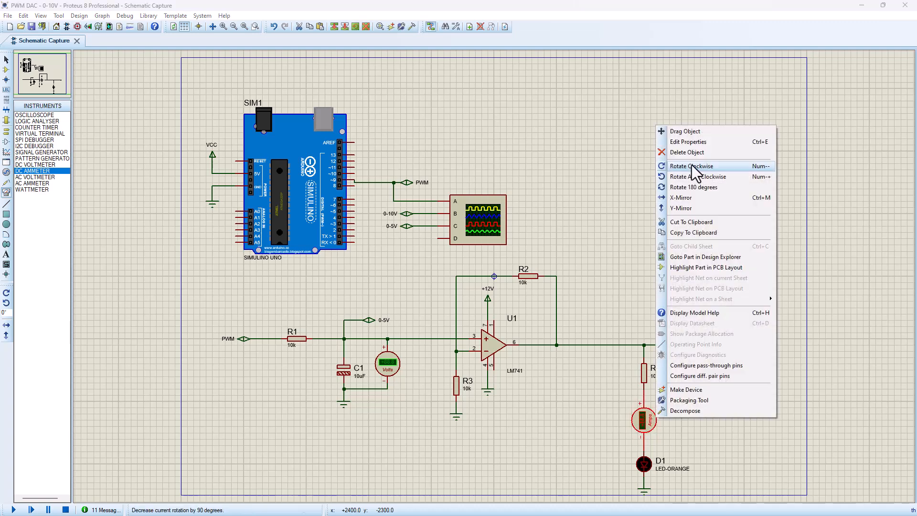
pyautogui.click(645, 158)
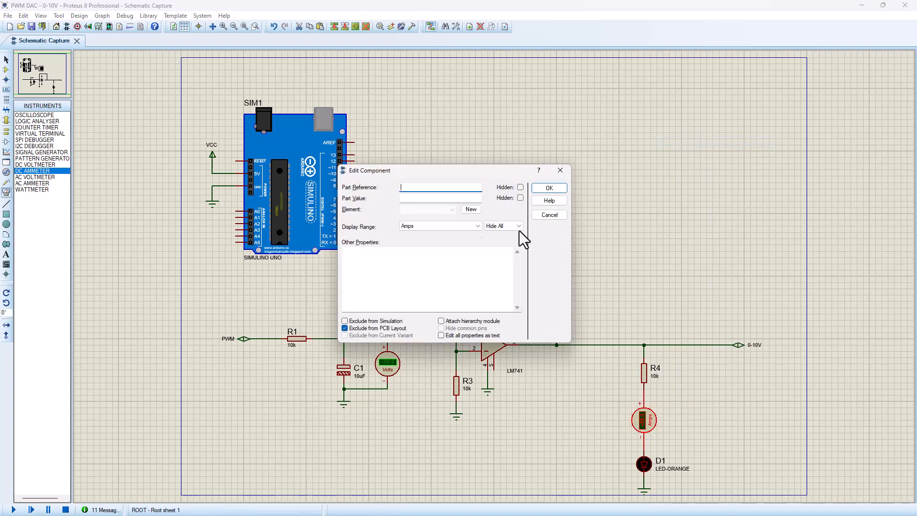
pyautogui.click(472, 225)
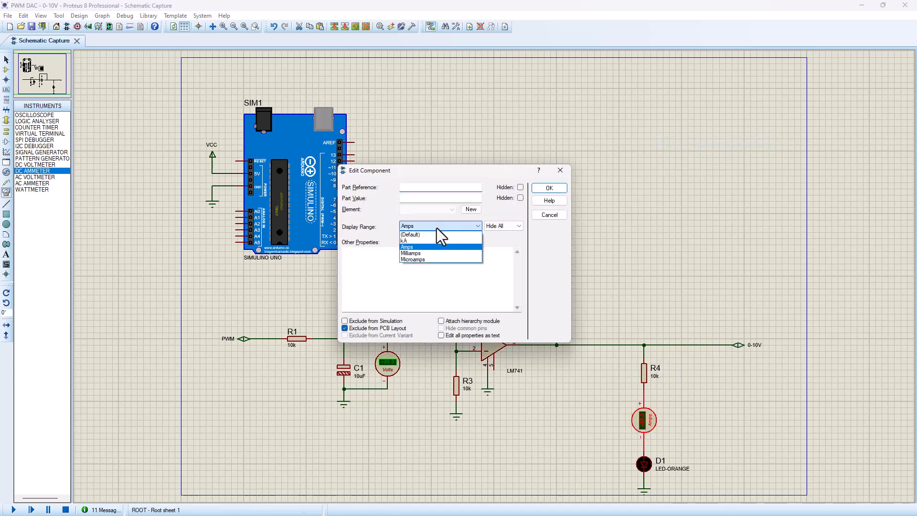
pyautogui.click(423, 253)
pyautogui.click(549, 187)
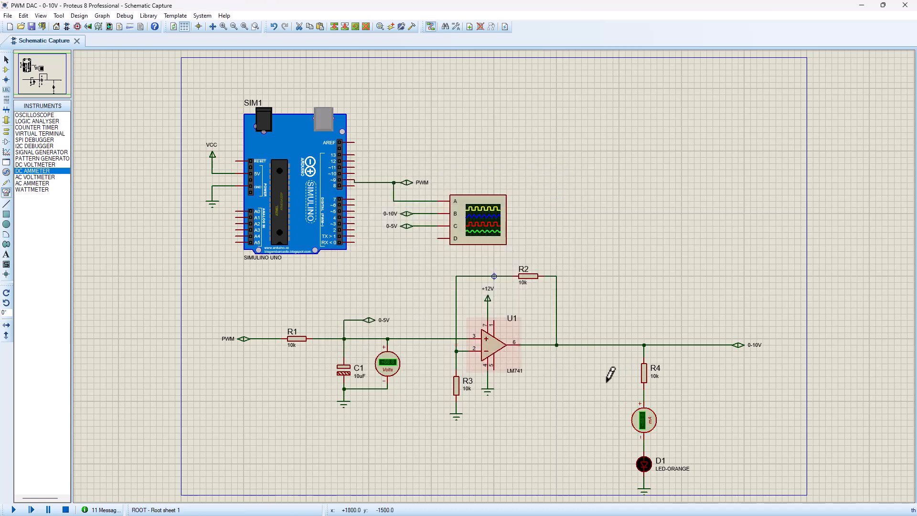
# Add a DC VOLTMETER below the op-amp output line, connecting its positive pin to that line and its negative pin to a ground terminal
pyautogui.rightClick(557, 371)
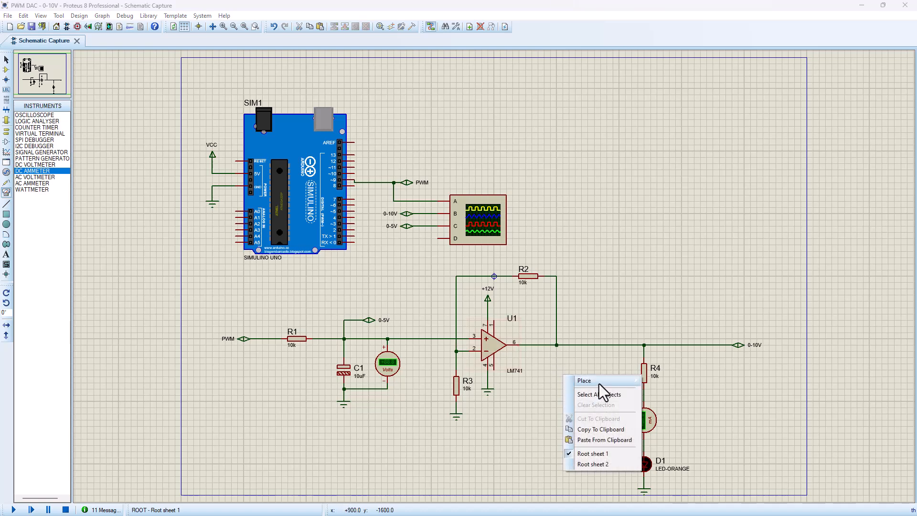
pyautogui.moveTo(604, 382)
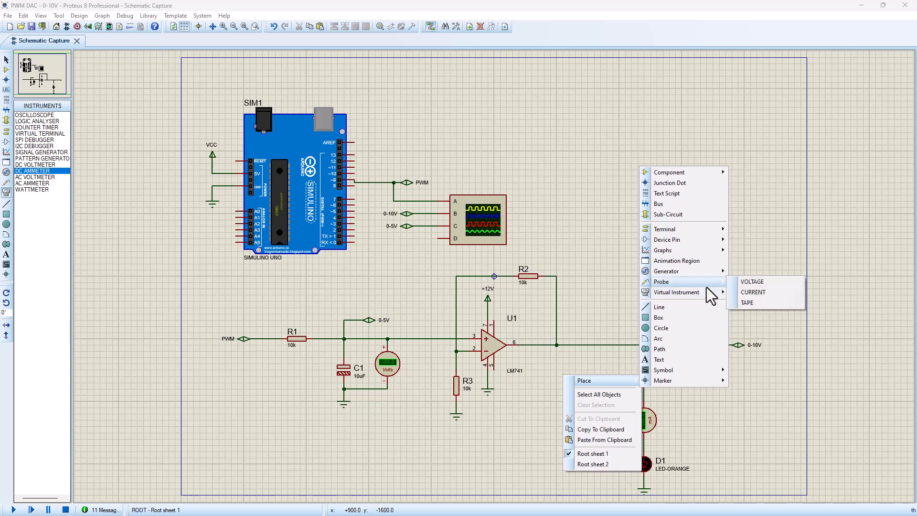
pyautogui.moveTo(716, 295)
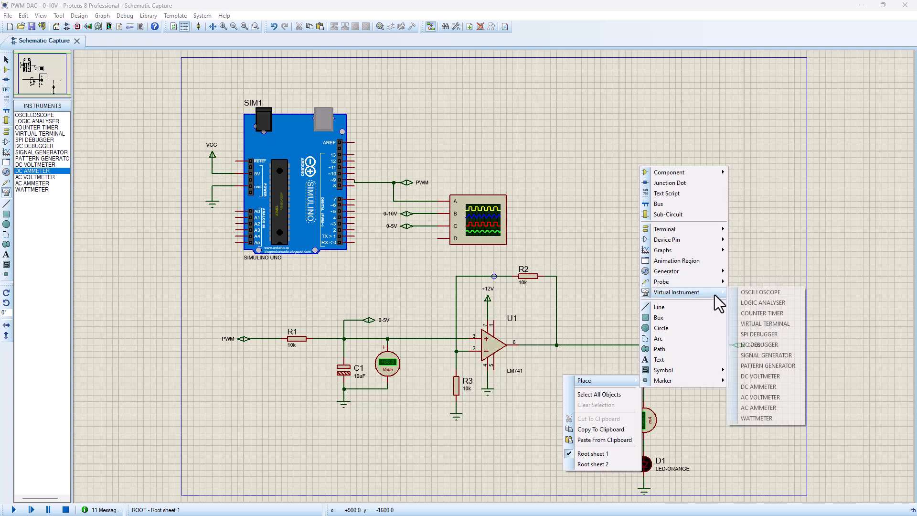
pyautogui.click(775, 377)
pyautogui.click(532, 382)
pyautogui.rightClick(540, 376)
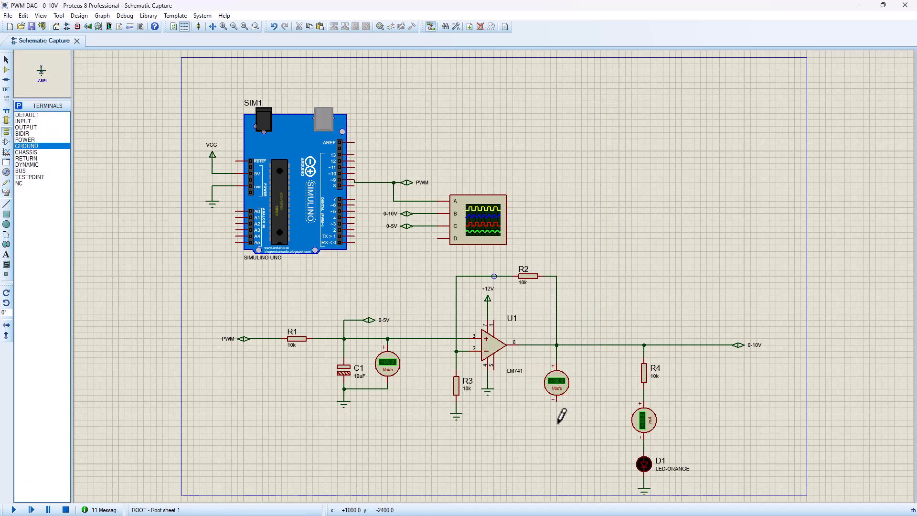
pyautogui.click(557, 418)
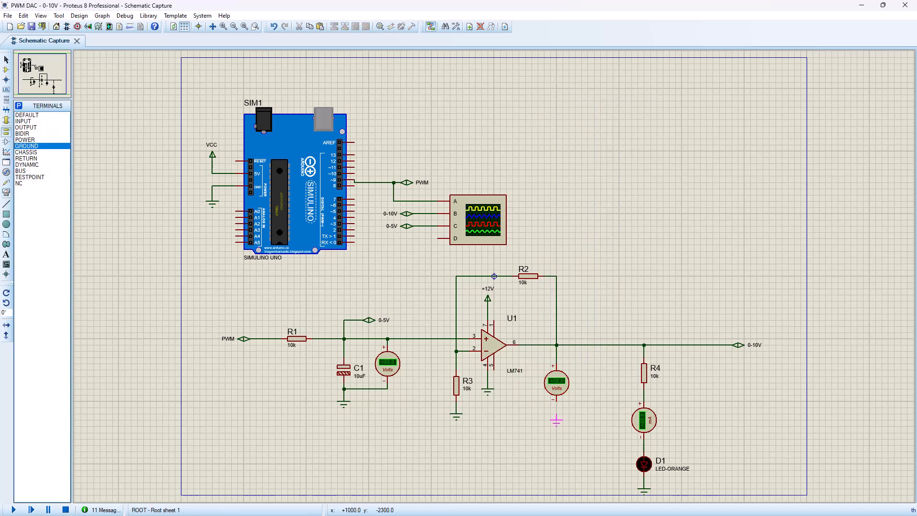
pyautogui.click(557, 403)
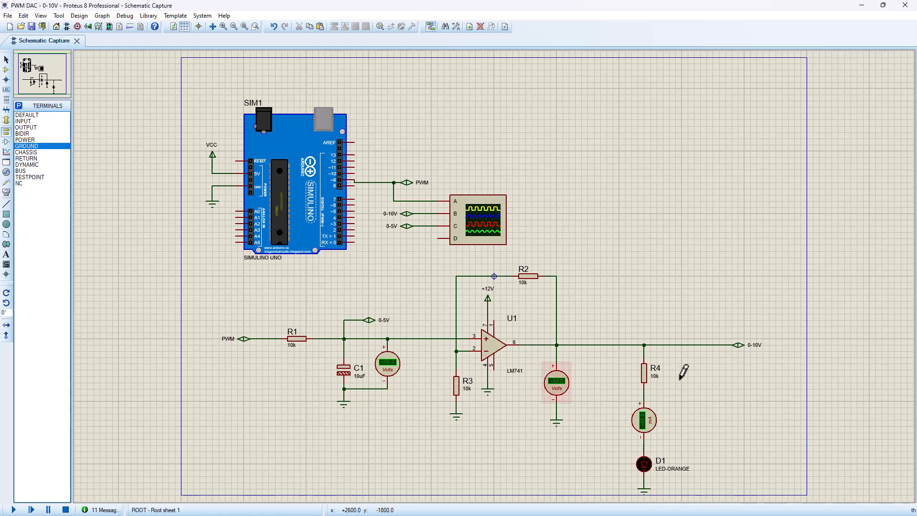
# Set the resistance of R4 to 330R and start the simulation
pyautogui.rightClick(648, 378)
pyautogui.click(709, 98)
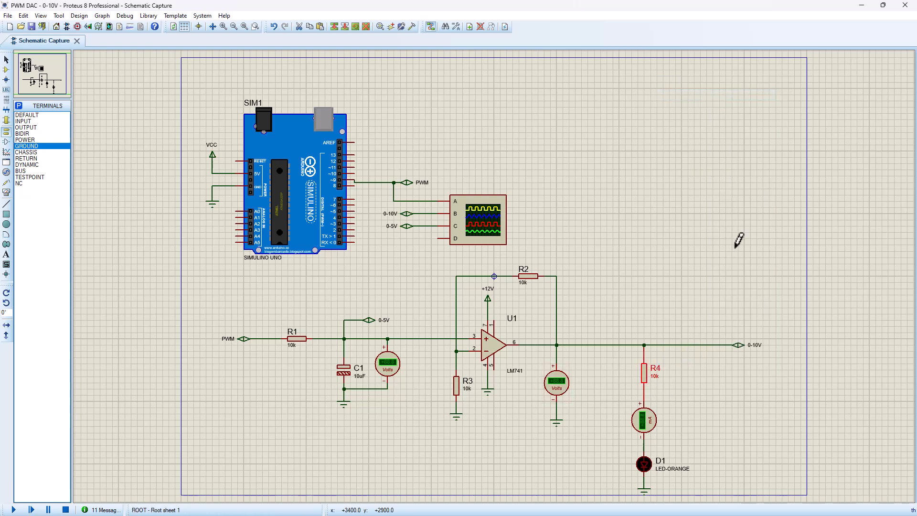
pyautogui.moveTo(405, 198); pyautogui.dragTo(411, 198)
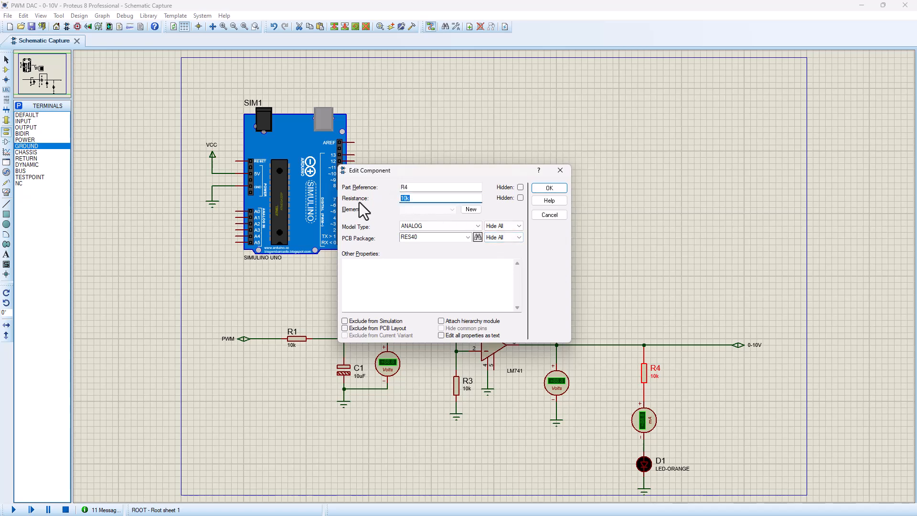
pyautogui.write('33')
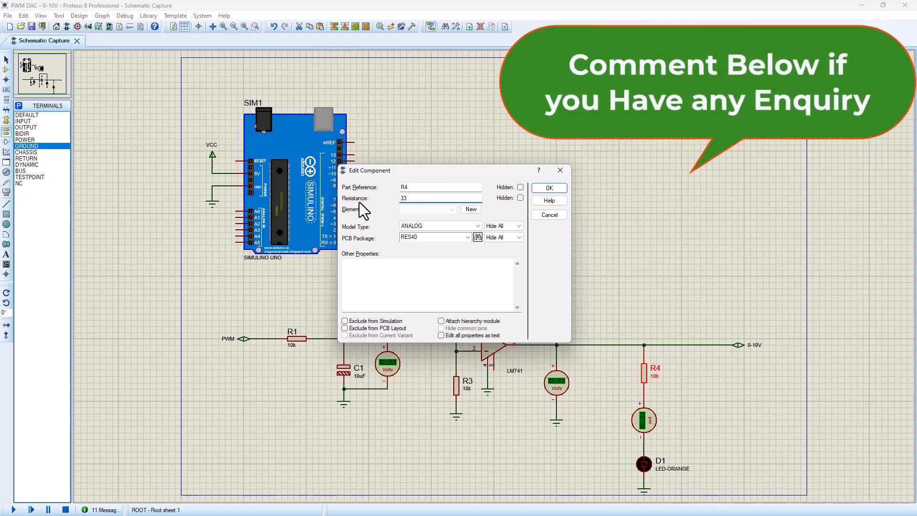
pyautogui.write('0R')
pyautogui.click(550, 188)
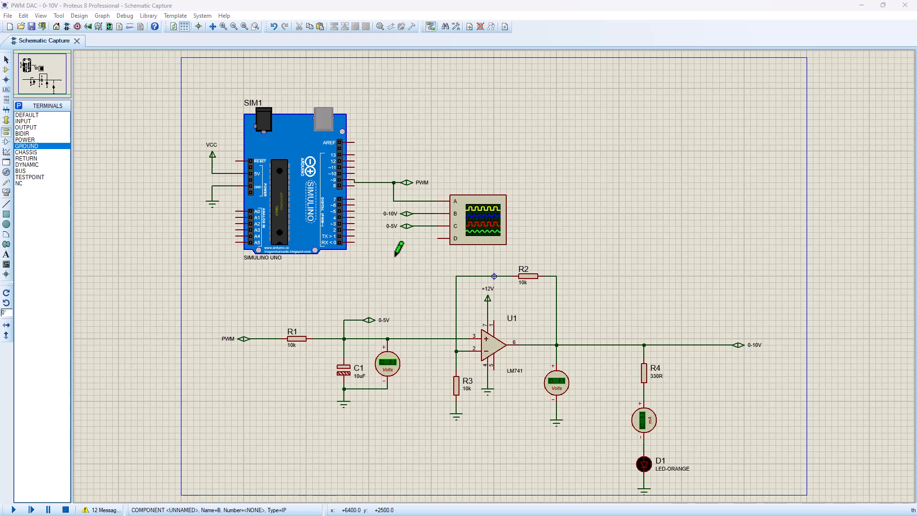
pyautogui.click(14, 509)
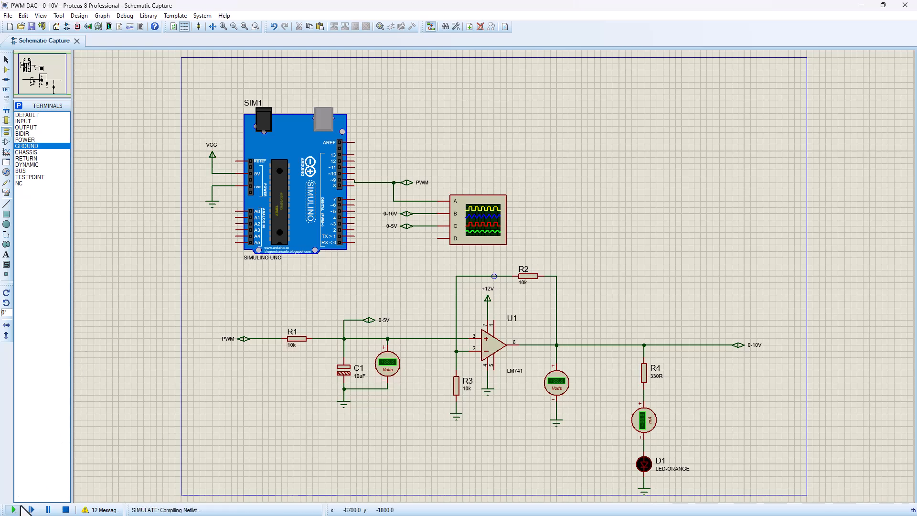